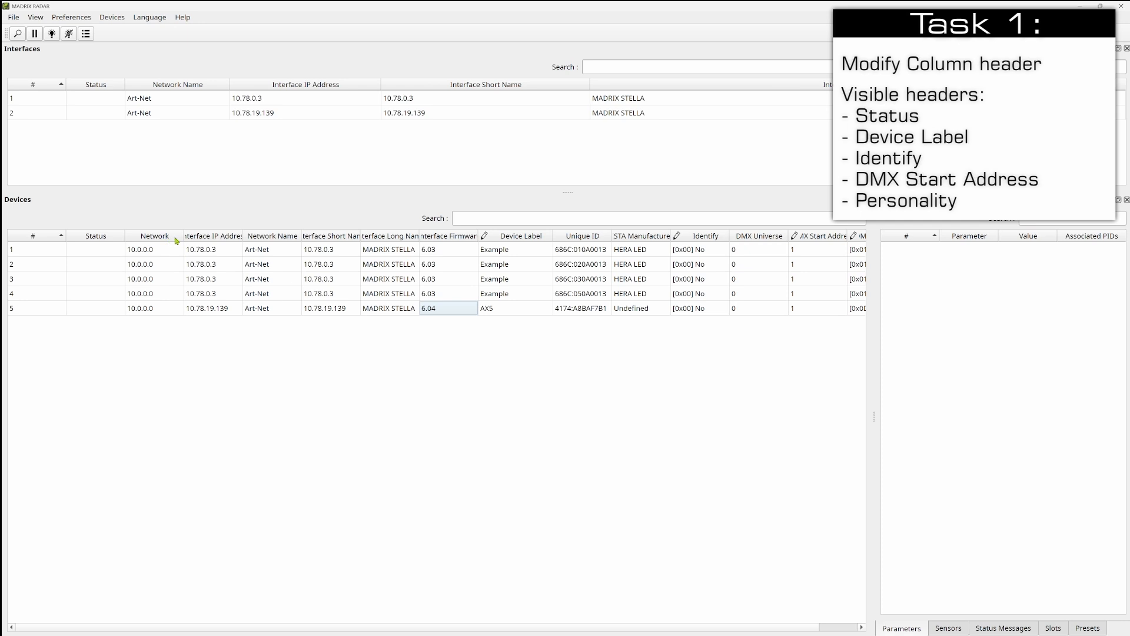
- Hide the # column and all interface-specific parameter columns in the Devices list
{"action": "right_click", "coordinate": [175, 239]}
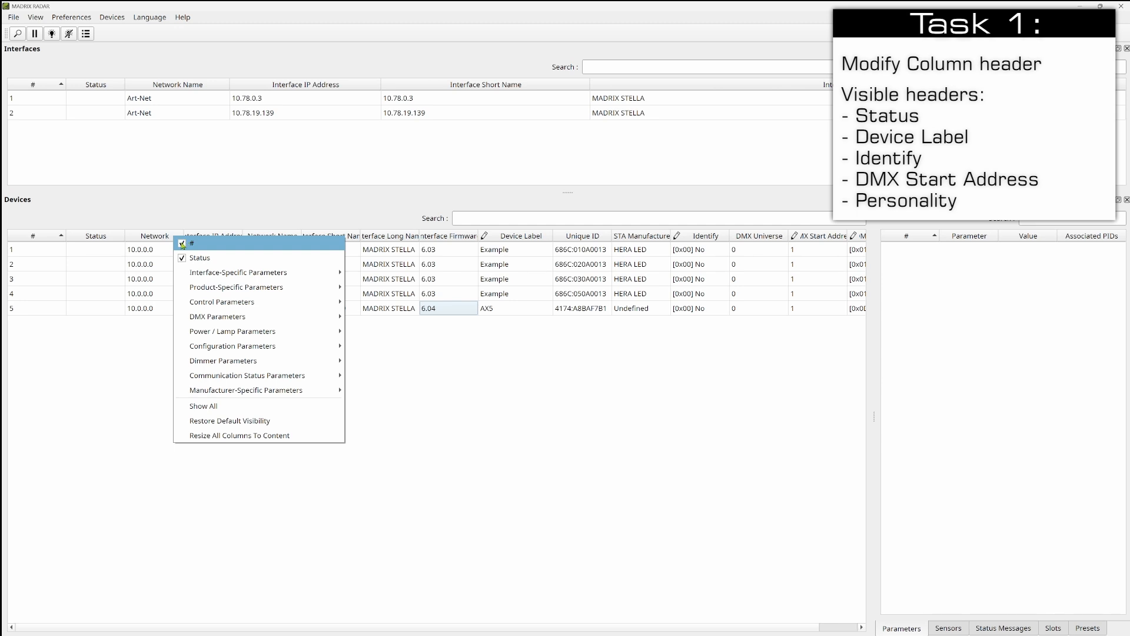
{"action": "left_click", "coordinate": [181, 244]}
{"action": "right_click", "coordinate": [172, 236]}
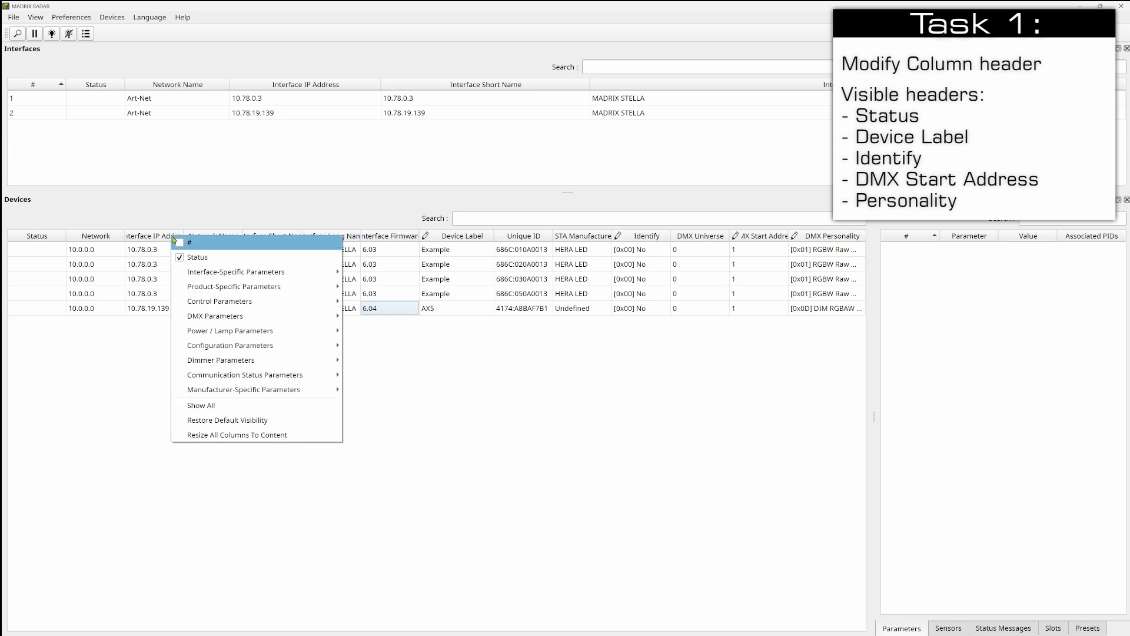
{"action": "mouse_move", "coordinate": [201, 272]}
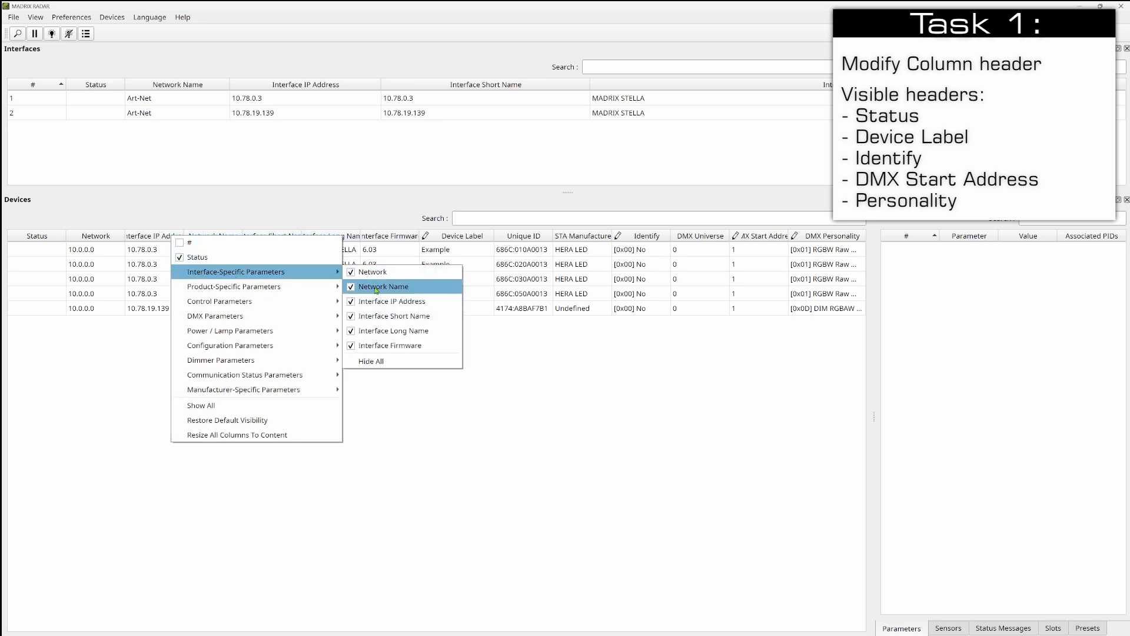
{"action": "left_click", "coordinate": [379, 364]}
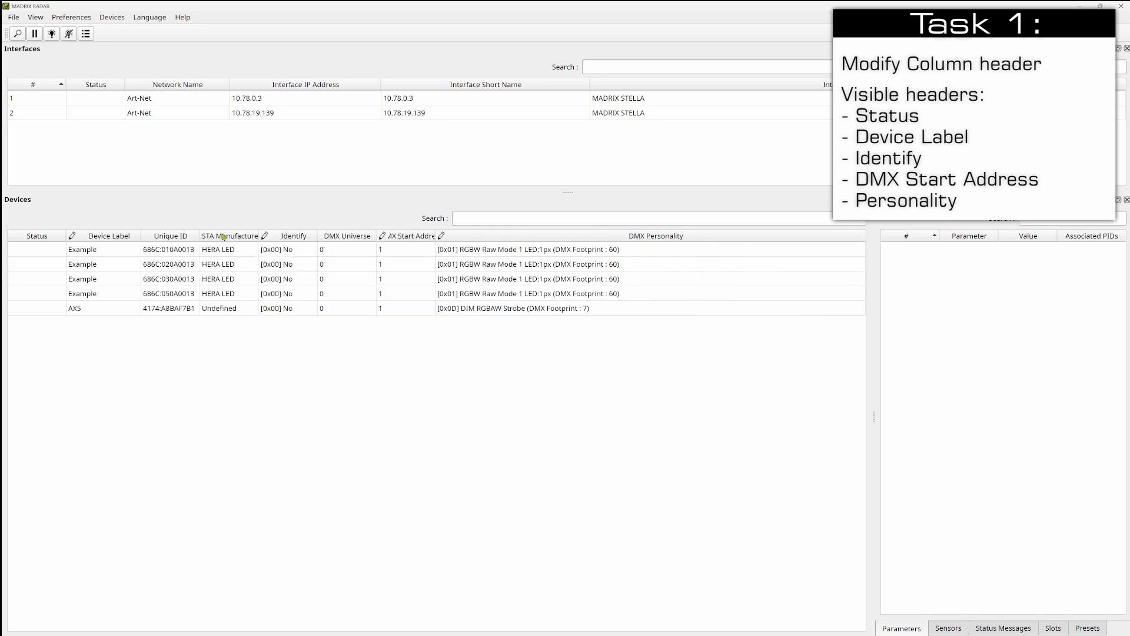
- Hide the Unique ID, ESTA Manufacturer and DMX Universe columns in the Devices list
{"action": "right_click", "coordinate": [224, 237]}
{"action": "mouse_move", "coordinate": [253, 287]}
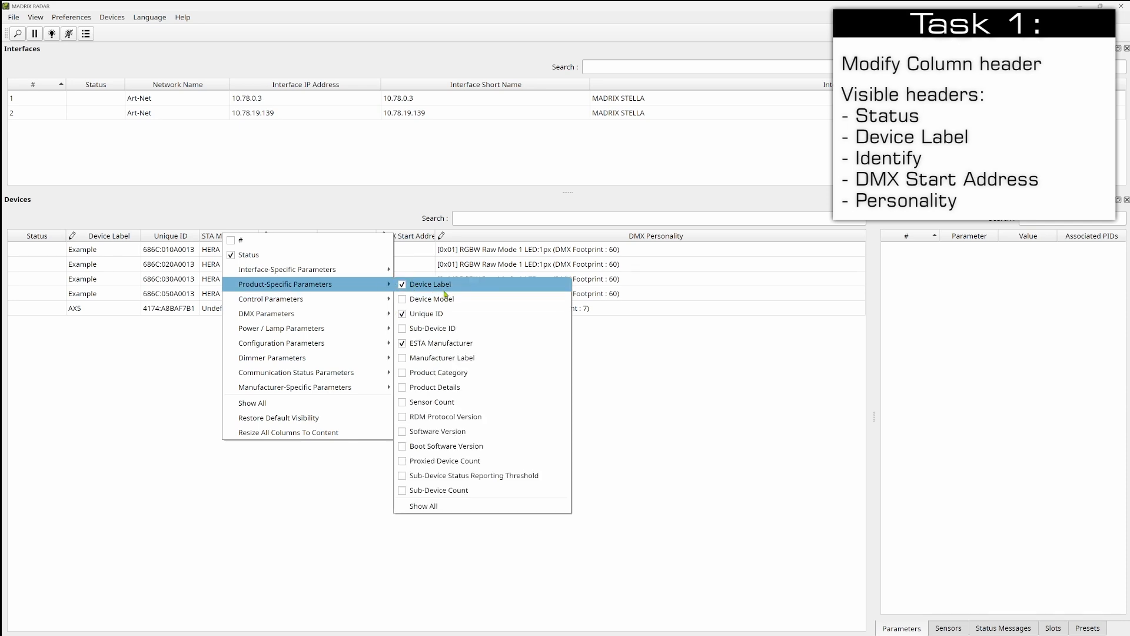
{"action": "left_click", "coordinate": [404, 315]}
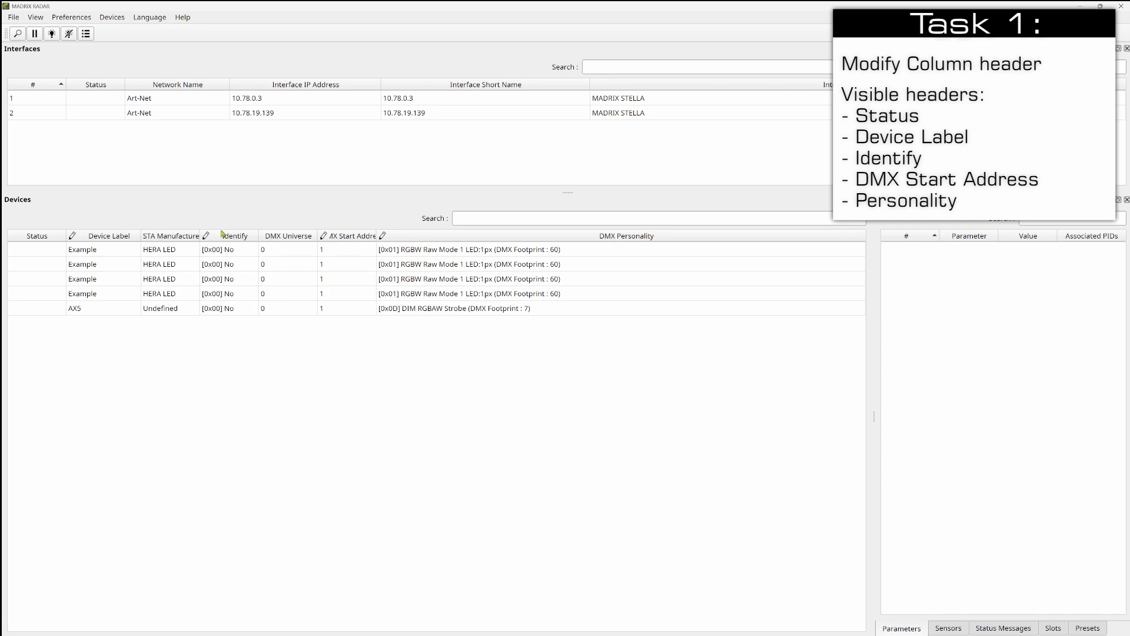
{"action": "right_click", "coordinate": [184, 235]}
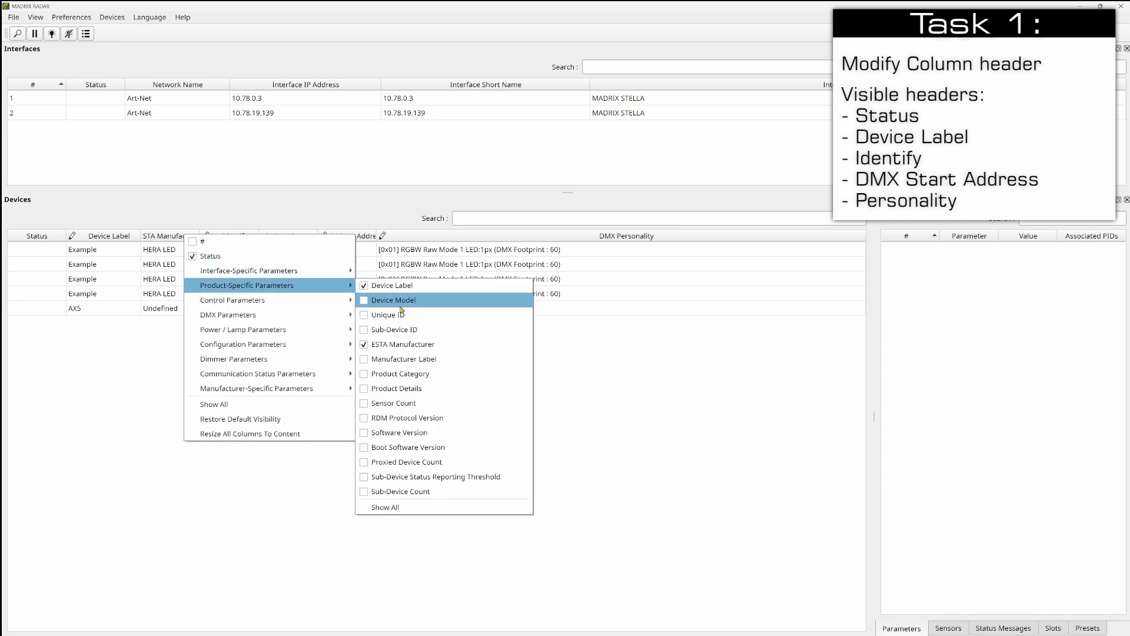
{"action": "left_click", "coordinate": [368, 347]}
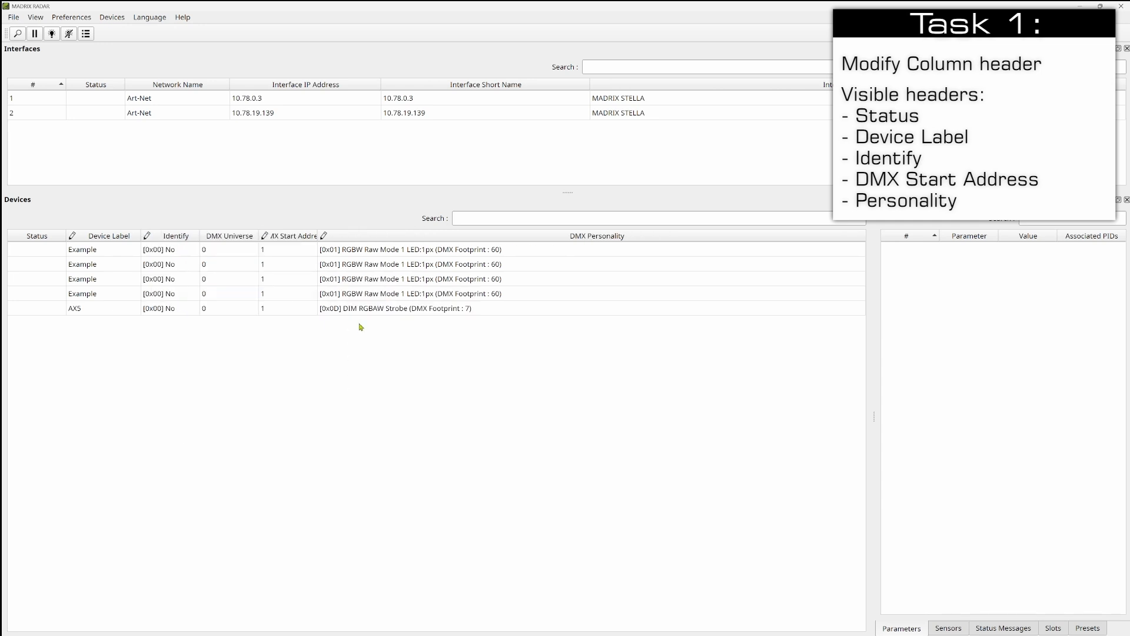
{"action": "right_click", "coordinate": [230, 238]}
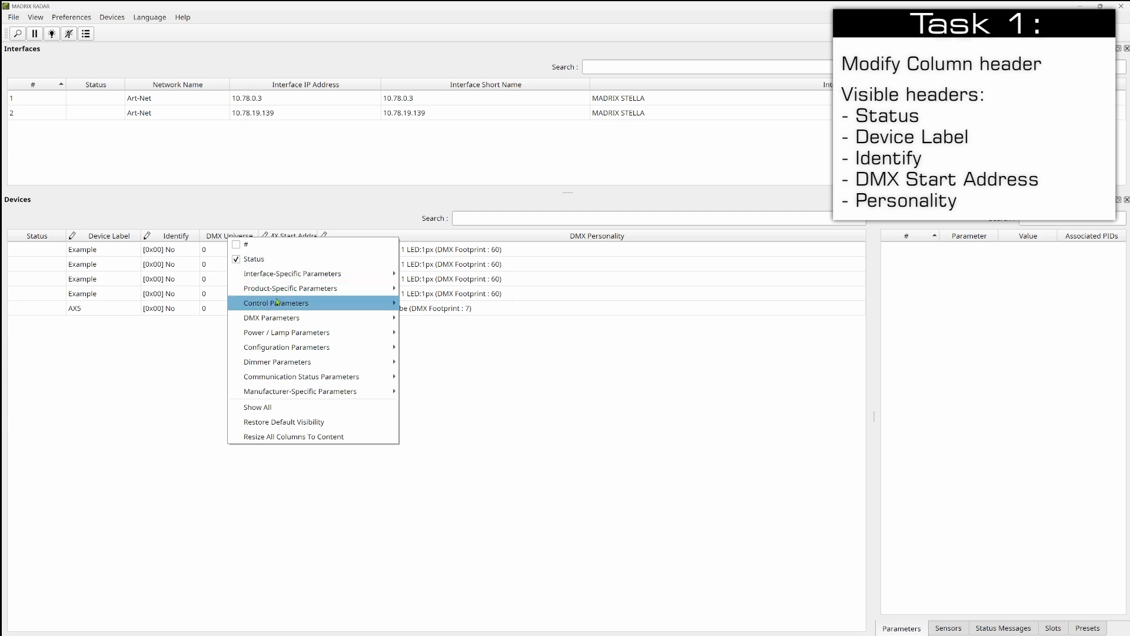
{"action": "mouse_move", "coordinate": [251, 319]}
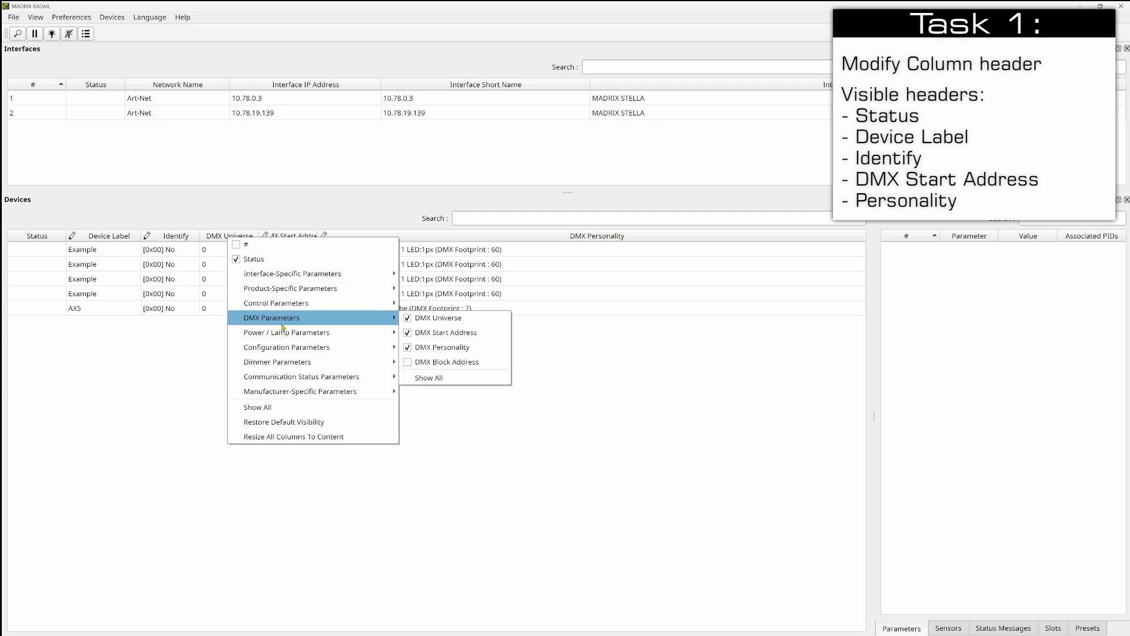
{"action": "left_click", "coordinate": [410, 320]}
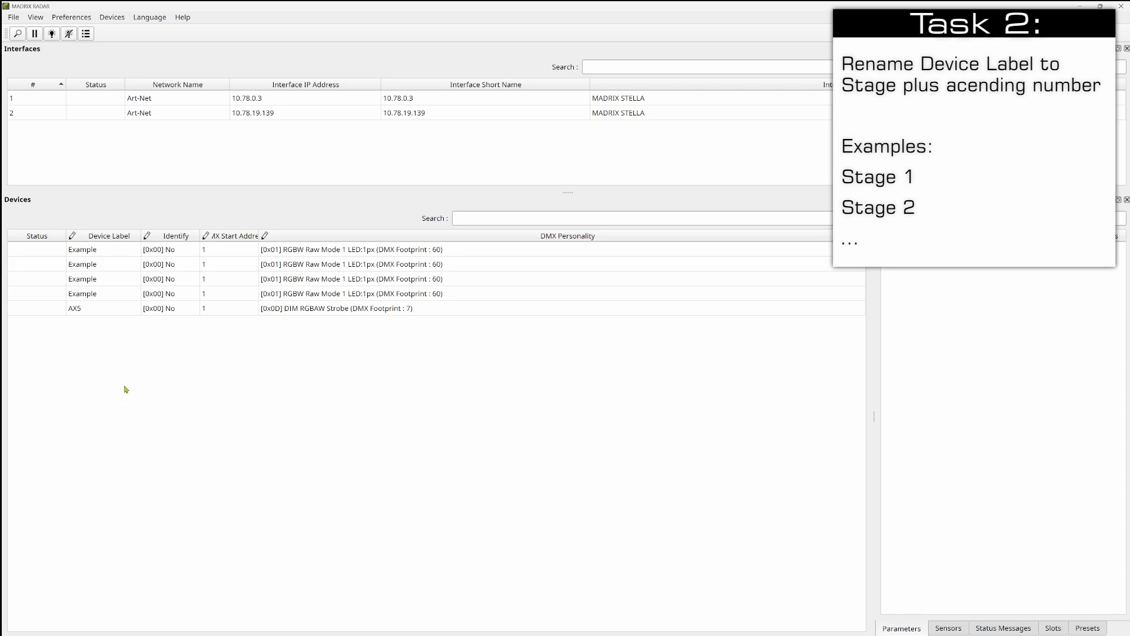
- Change the Device Label of all five devices to Stage in a single edit
{"action": "left_click", "coordinate": [108, 254]}
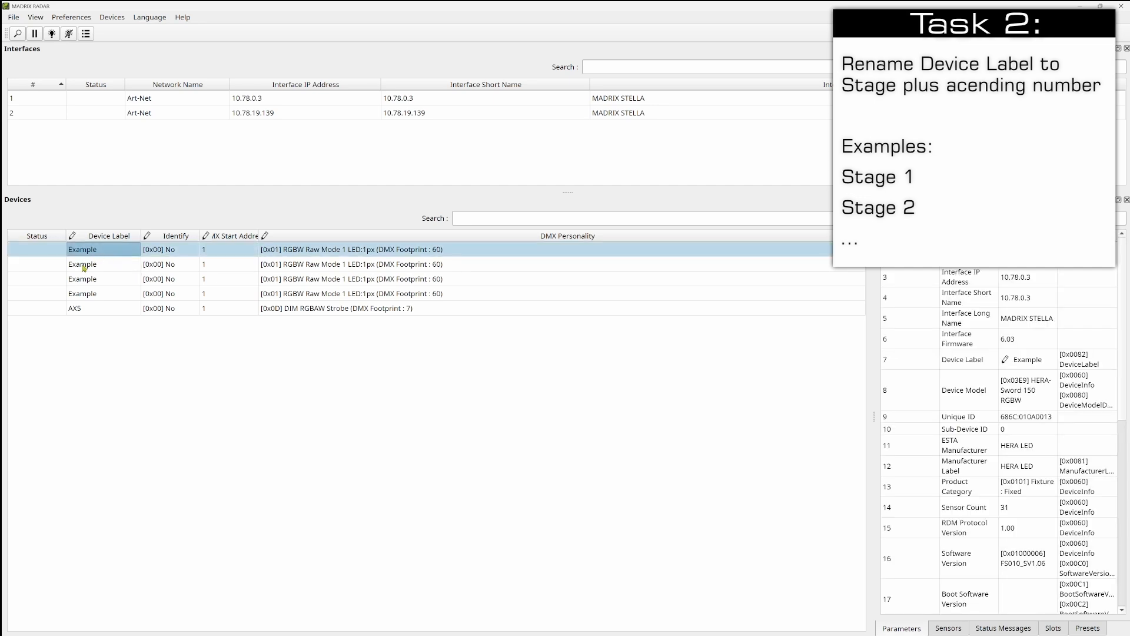
{"action": "left_click", "coordinate": [89, 308], "text": "shift"}
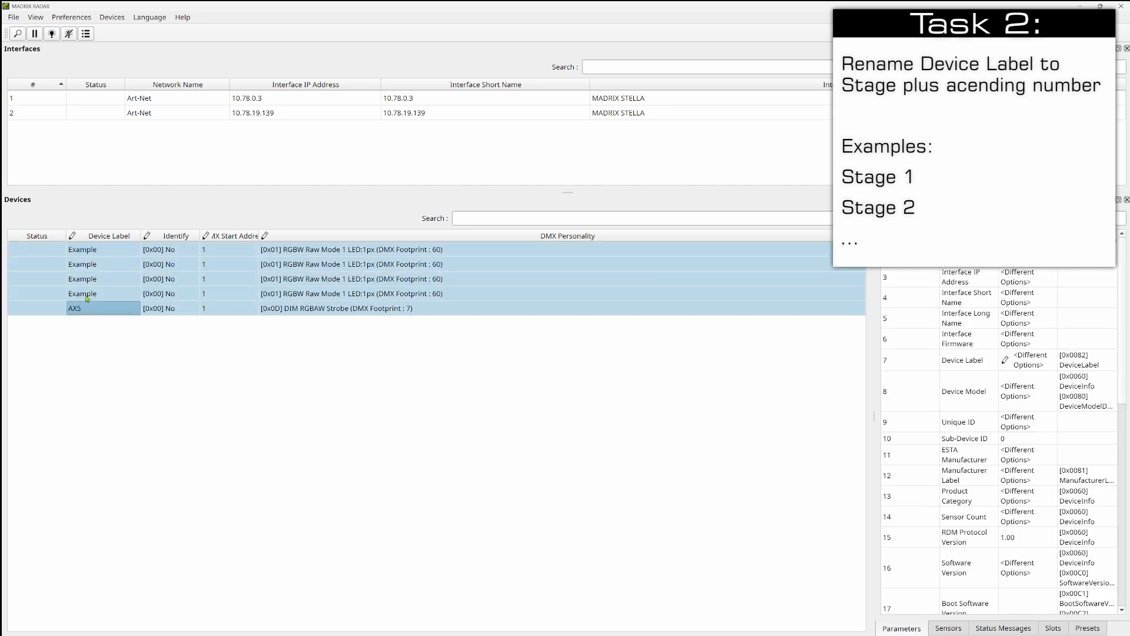
{"action": "right_click", "coordinate": [88, 290]}
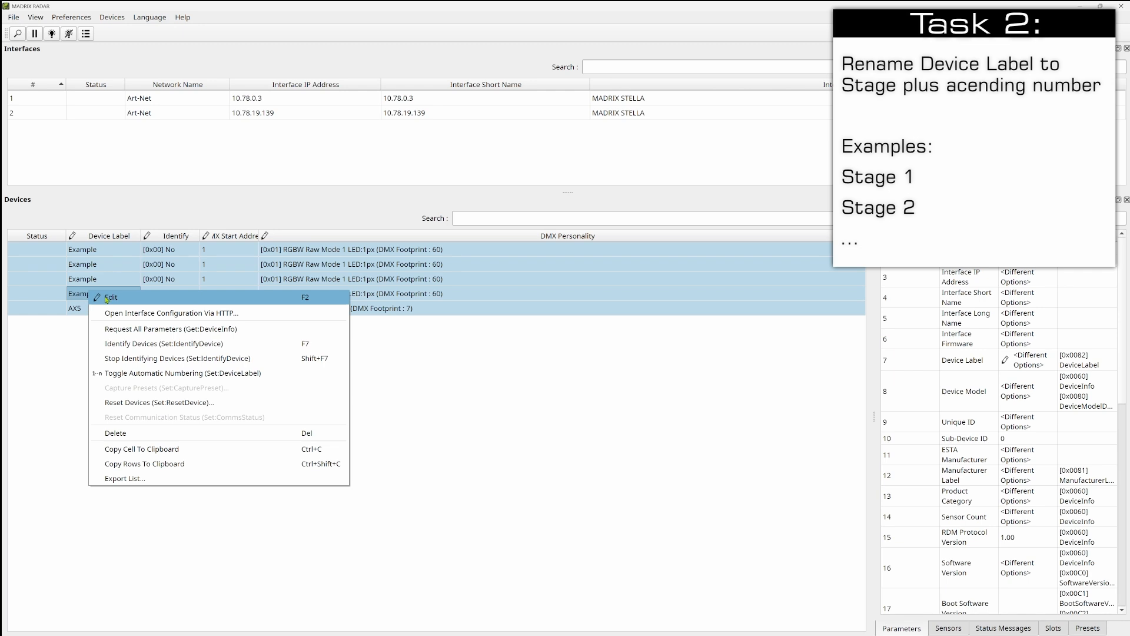
{"action": "left_click", "coordinate": [106, 298]}
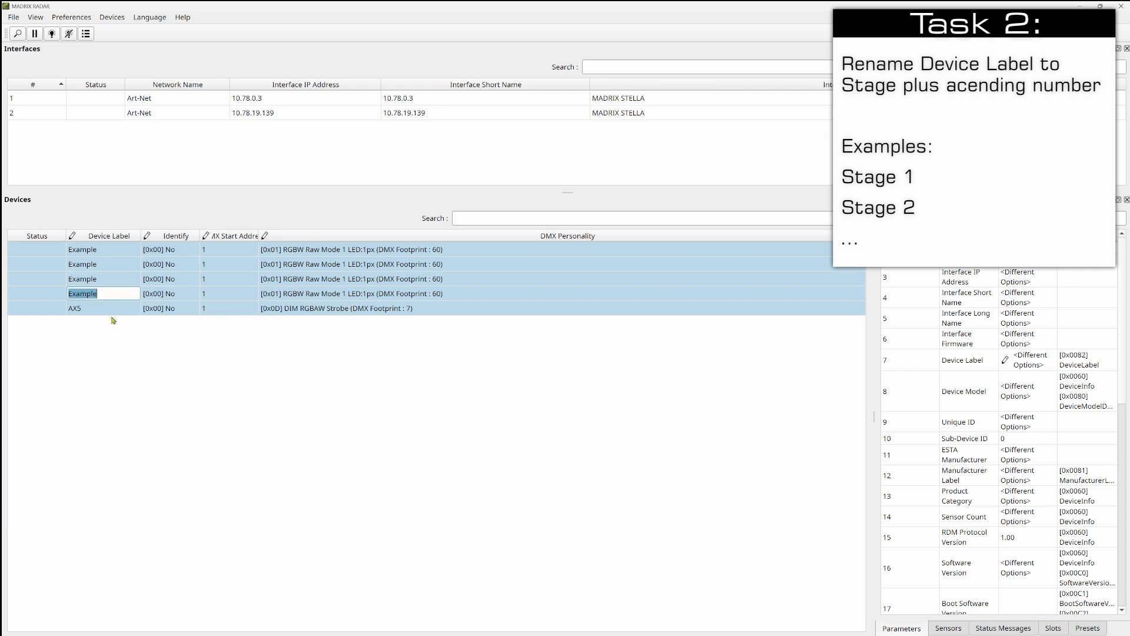
{"action": "type", "text": "Stage"}
{"action": "key", "text": "Return"}
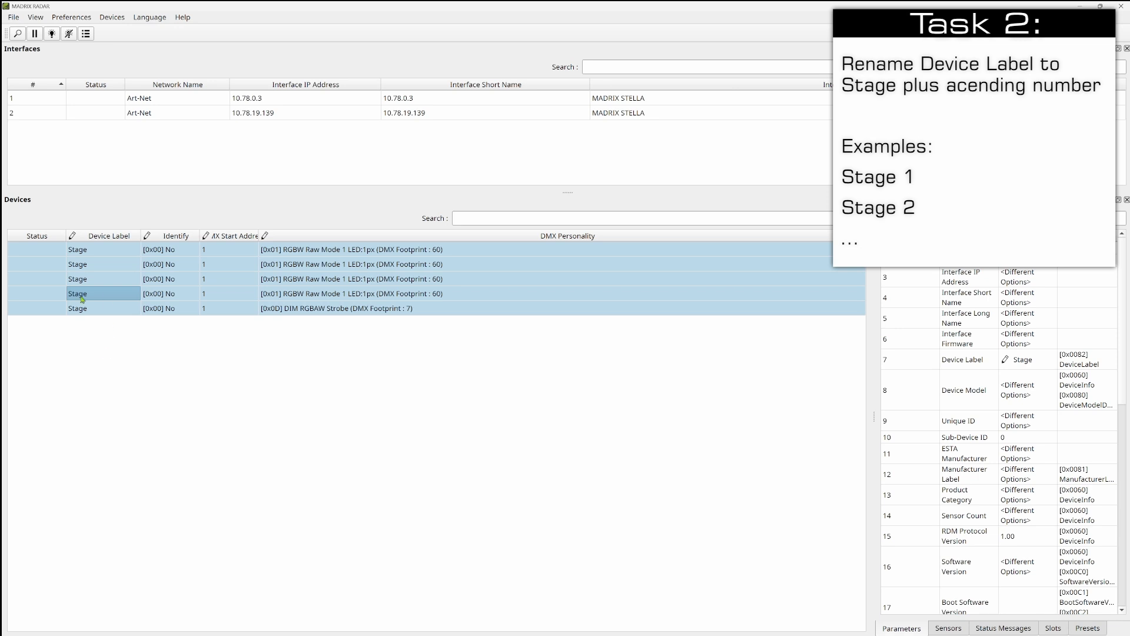
- Apply automatic numbering with start number 1 to the labels of all five devices, and clear the selection
{"action": "right_click", "coordinate": [96, 254]}
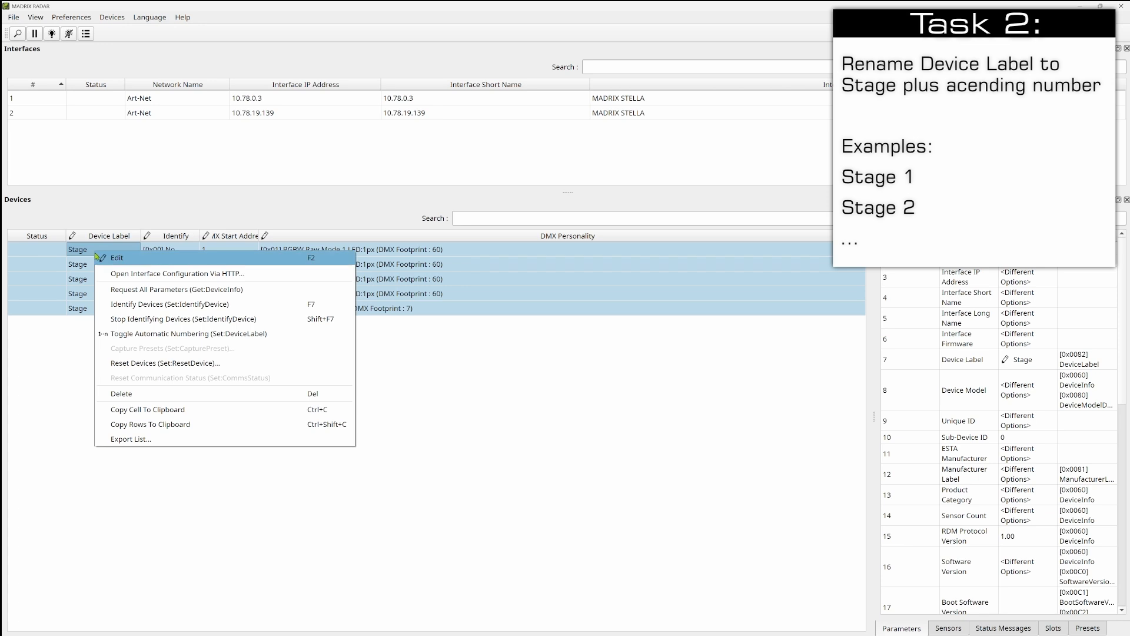
{"action": "left_click", "coordinate": [114, 339]}
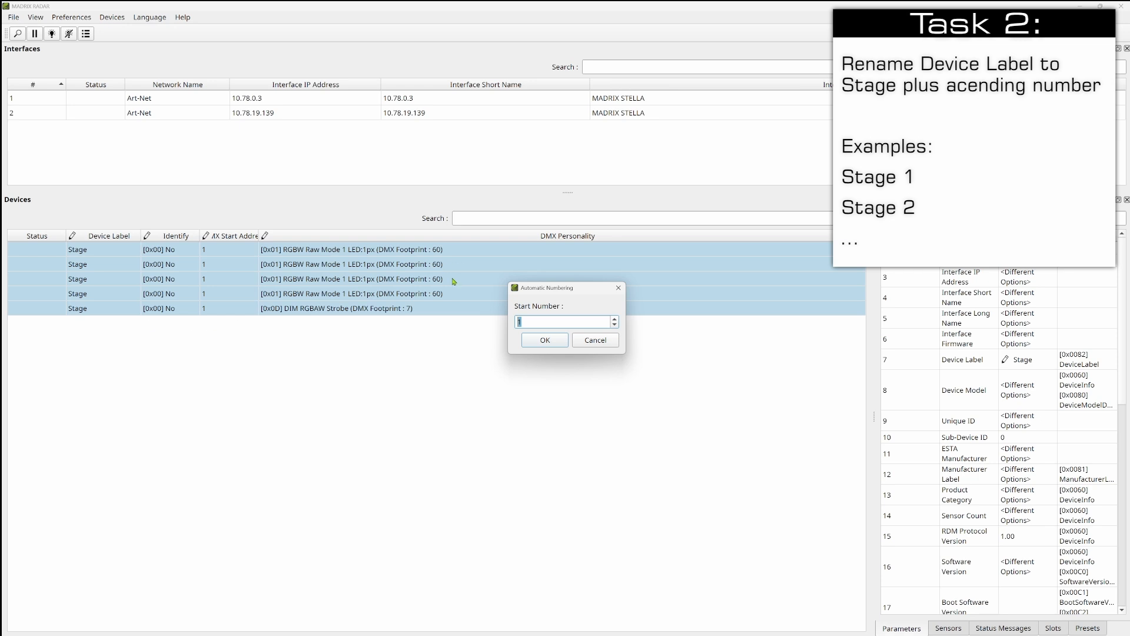
{"action": "left_click", "coordinate": [545, 341]}
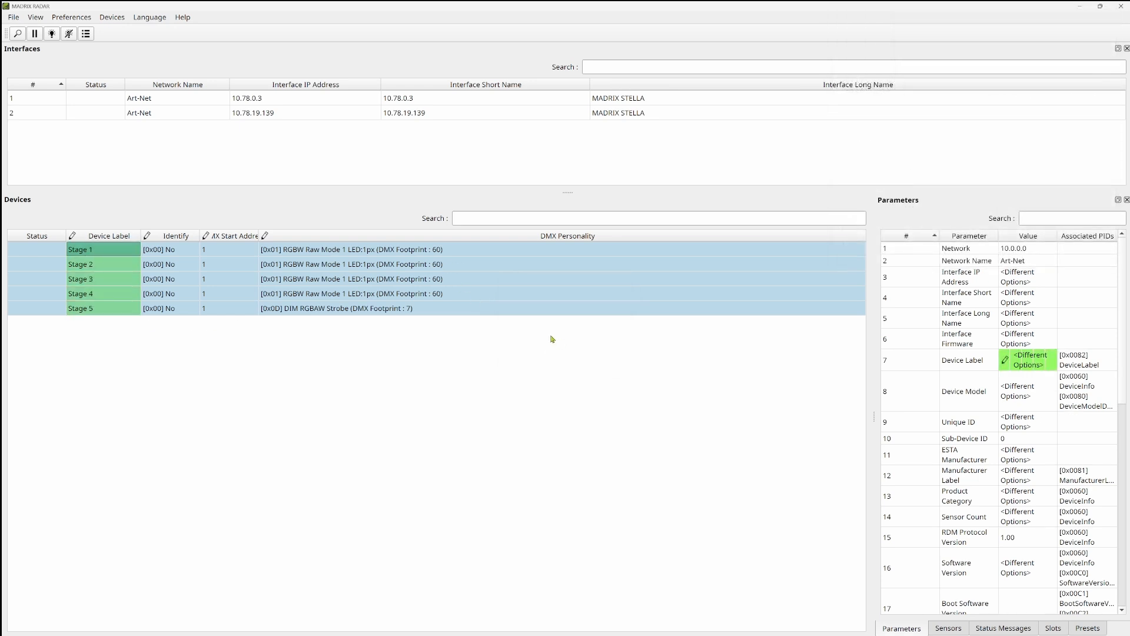
{"action": "left_click", "coordinate": [270, 379]}
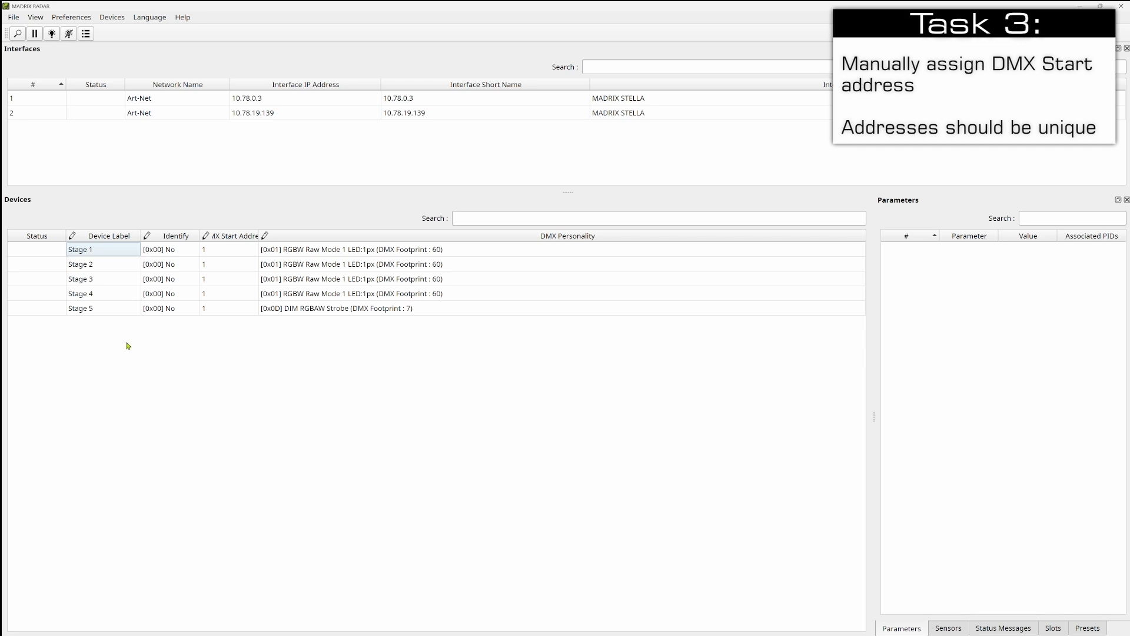
- Look through the parameters of device Stage 1 and select its DMX Start Address
{"action": "left_click", "coordinate": [132, 257]}
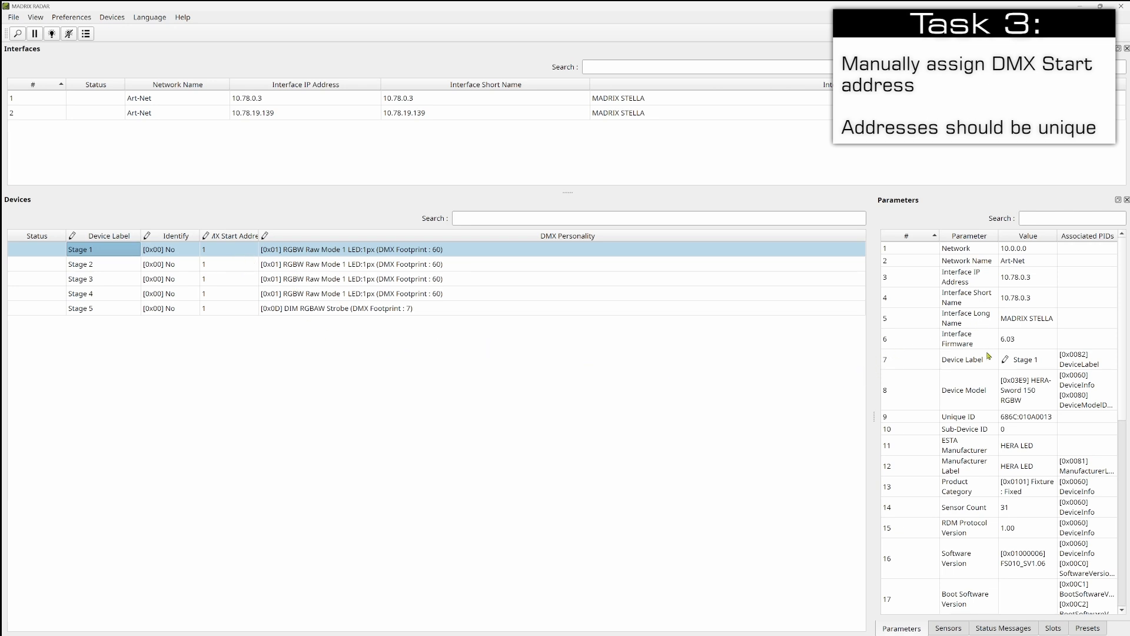
{"action": "scroll", "coordinate": [988, 354], "scroll_direction": "down", "scroll_amount": 2}
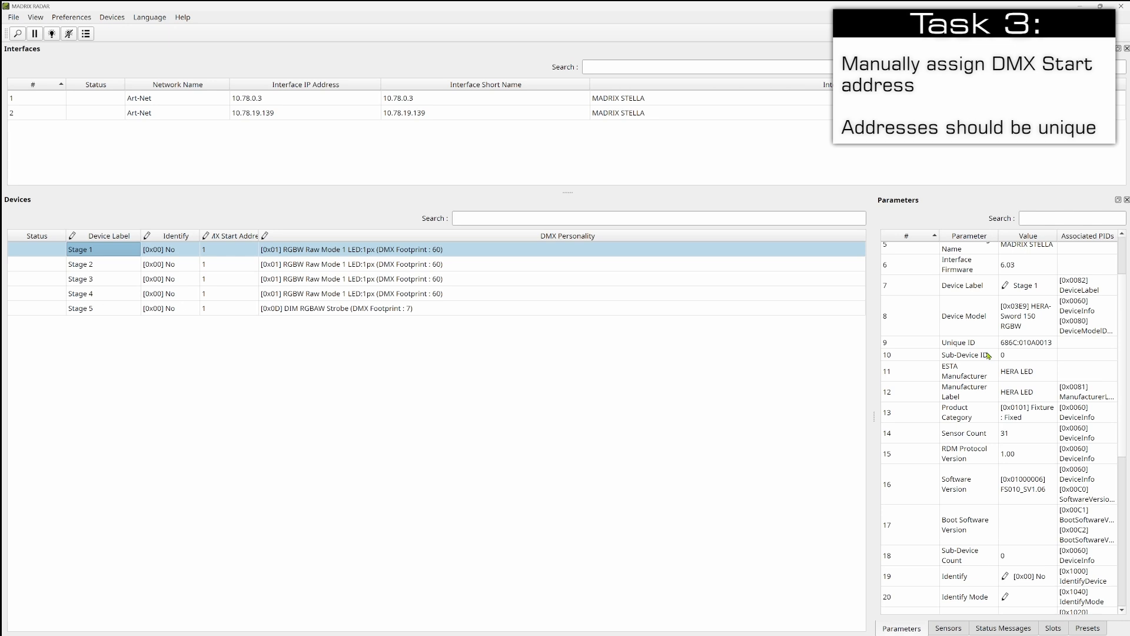
{"action": "scroll", "coordinate": [989, 355], "scroll_direction": "down", "scroll_amount": 2}
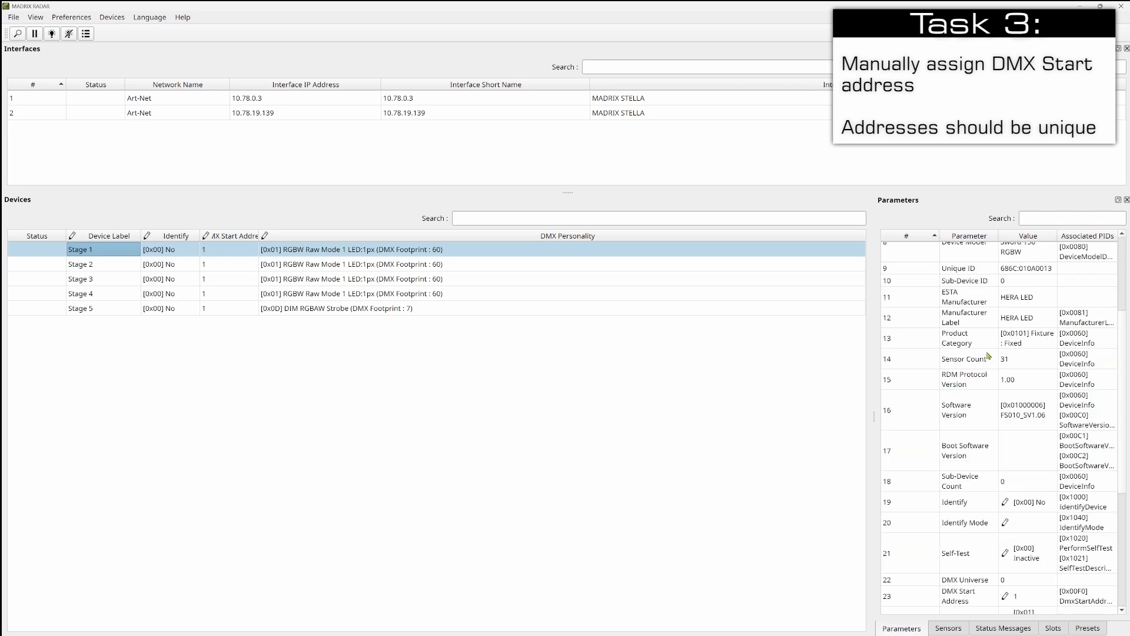
{"action": "scroll", "coordinate": [988, 355], "scroll_direction": "down", "scroll_amount": 2}
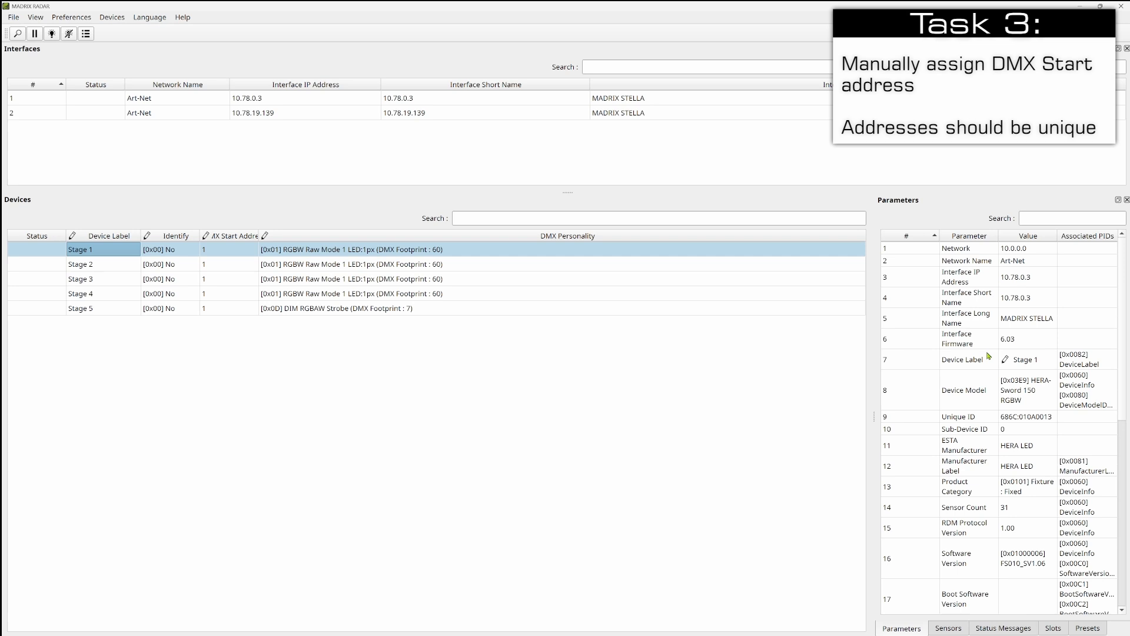
{"action": "scroll", "coordinate": [988, 355], "scroll_direction": "down", "scroll_amount": 8}
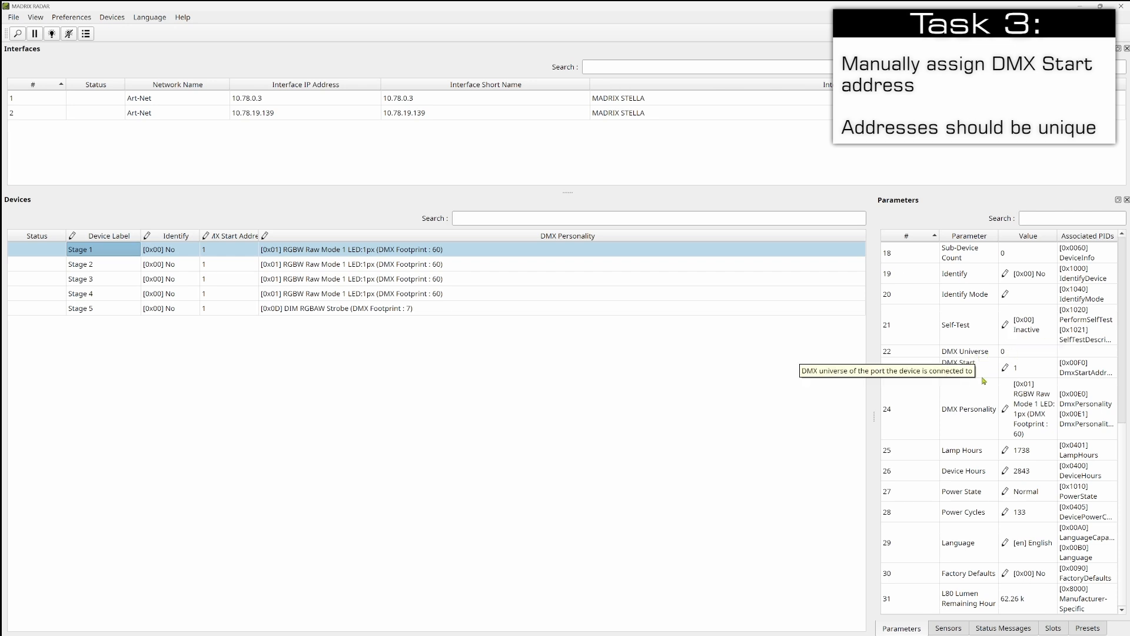
{"action": "left_click", "coordinate": [1005, 371]}
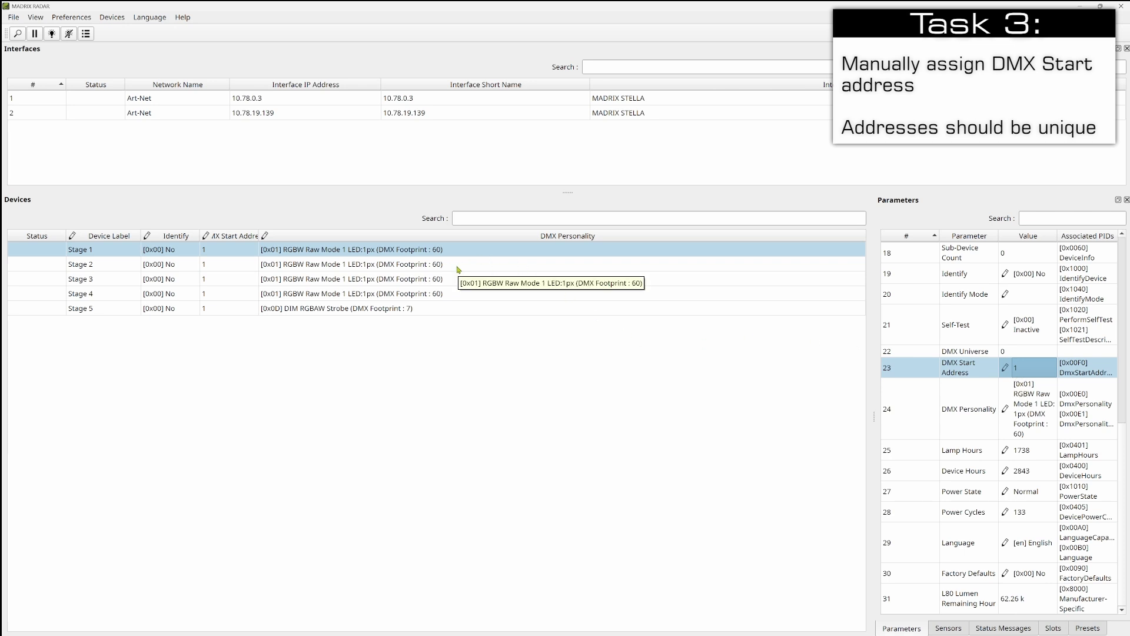
- Set the DMX Start Address of device Stage 2 to 61 in its parameters
{"action": "left_click", "coordinate": [429, 267]}
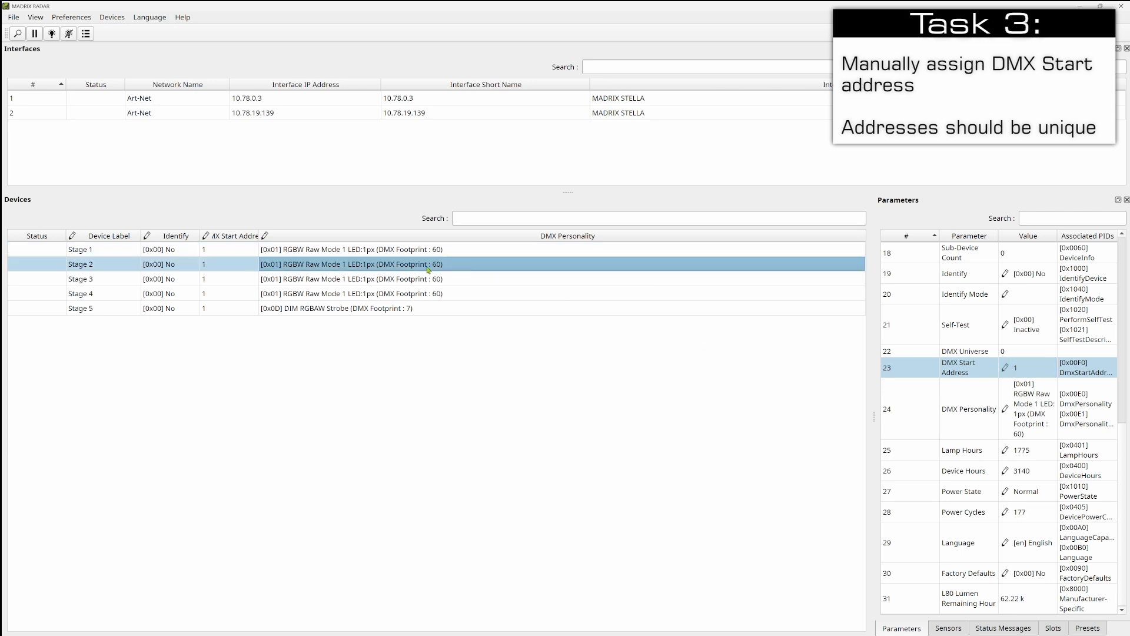
{"action": "double_click", "coordinate": [1024, 371]}
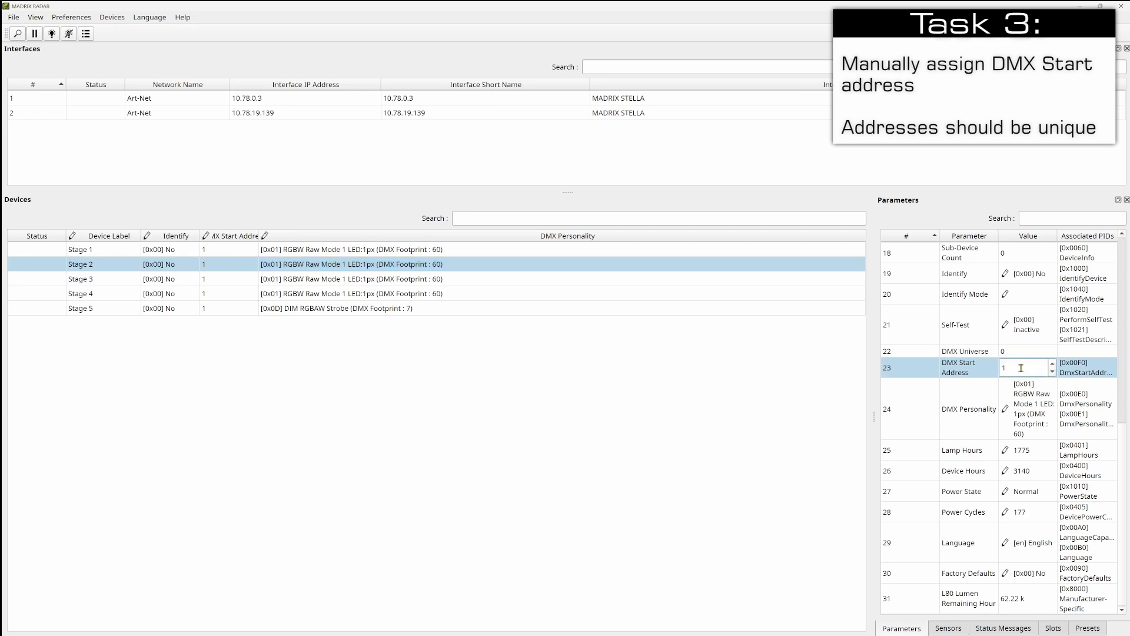
{"action": "type", "text": "4"}
{"action": "left_click", "coordinate": [1052, 372]}
{"action": "left_click", "coordinate": [1052, 373]}
{"action": "left_click", "coordinate": [1053, 372]}
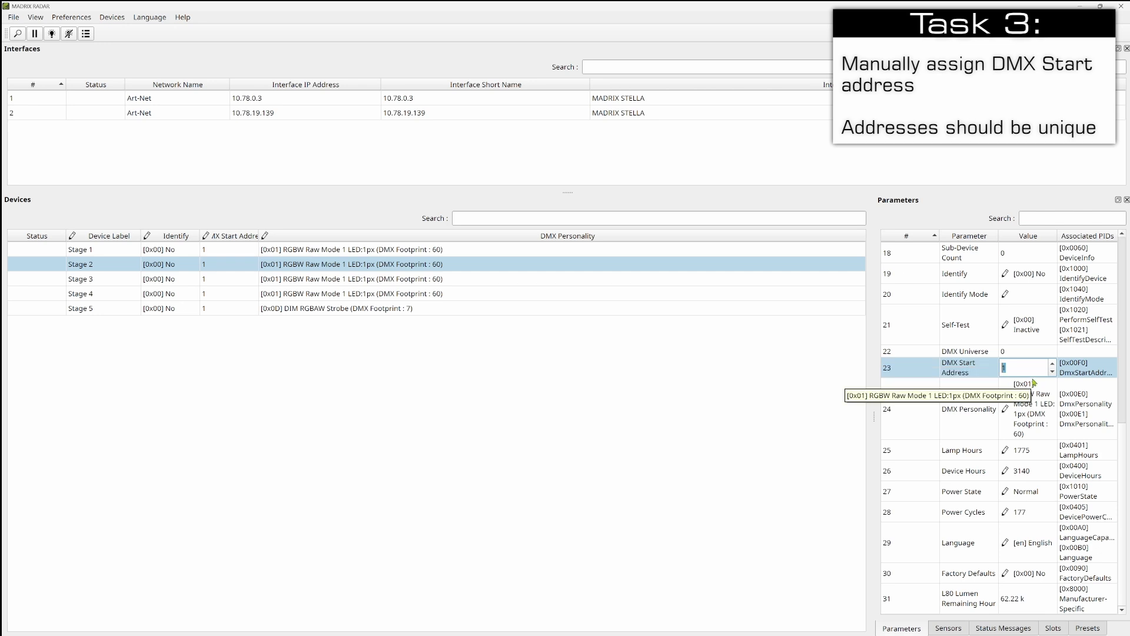
{"action": "type", "text": "61"}
{"action": "key", "text": "Return"}
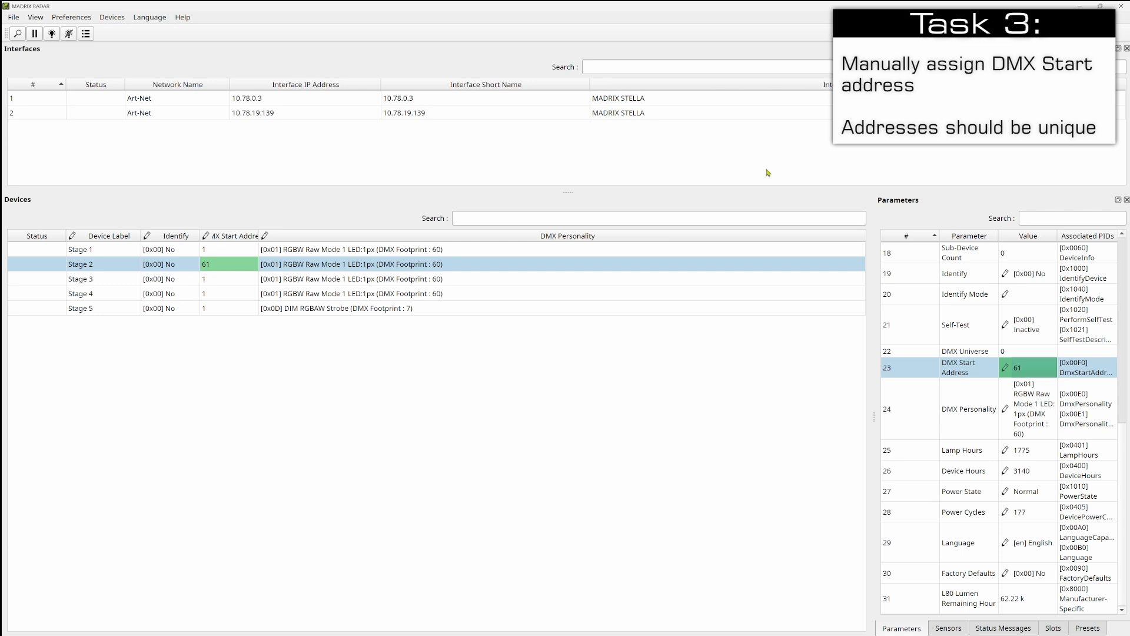
- Set the DMX Start Address of device Stage 3 to 121 in its parameters
{"action": "left_click", "coordinate": [510, 279]}
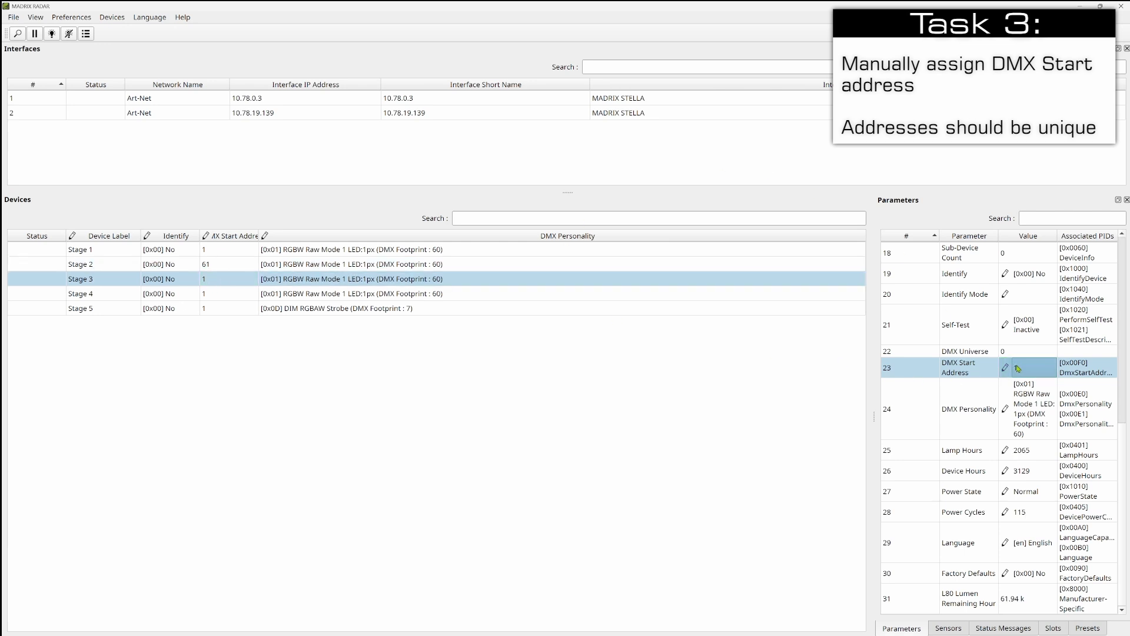
{"action": "double_click", "coordinate": [1018, 368]}
{"action": "type", "text": "21"}
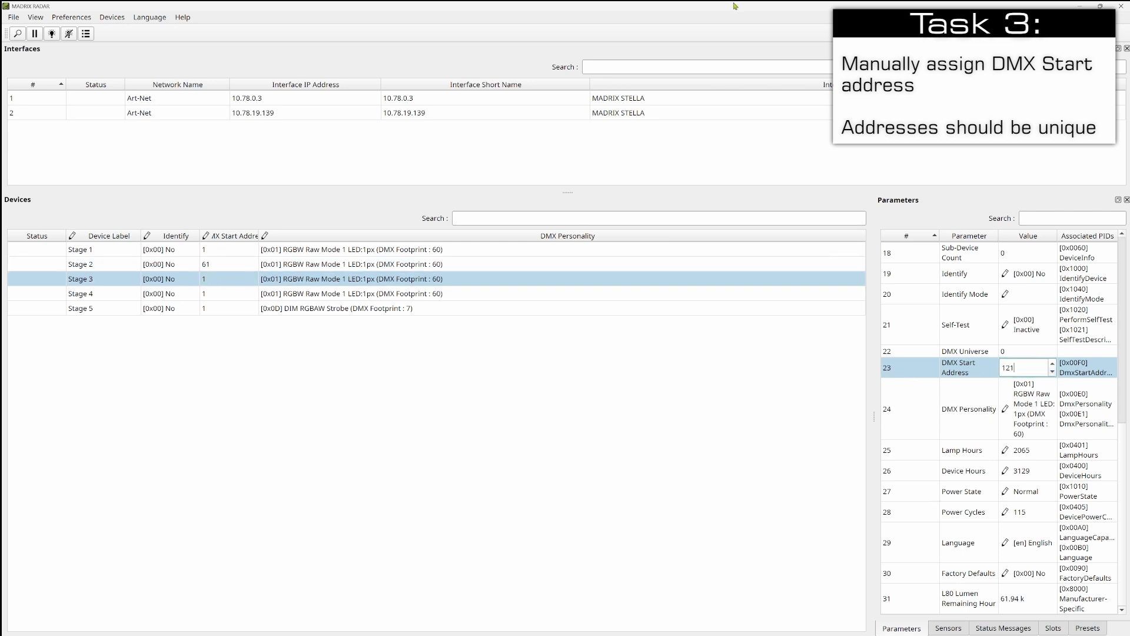
{"action": "key", "text": "Return"}
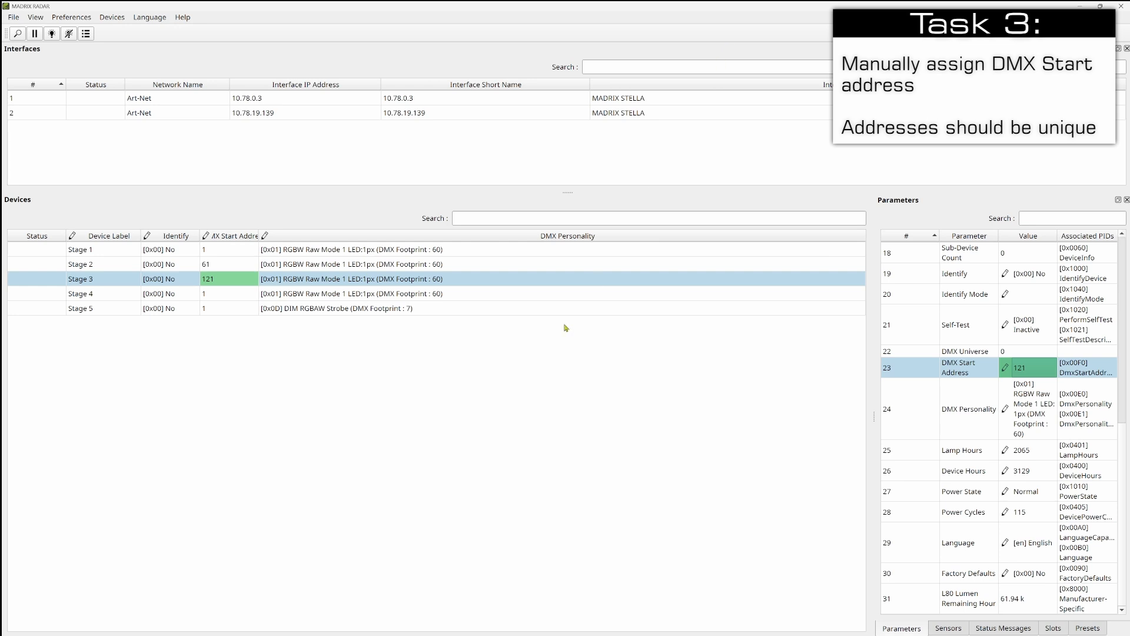
- Set the DMX Start Address of device Stage 4 to 181 directly in the Devices list
{"action": "left_click", "coordinate": [241, 294]}
{"action": "double_click", "coordinate": [242, 295]}
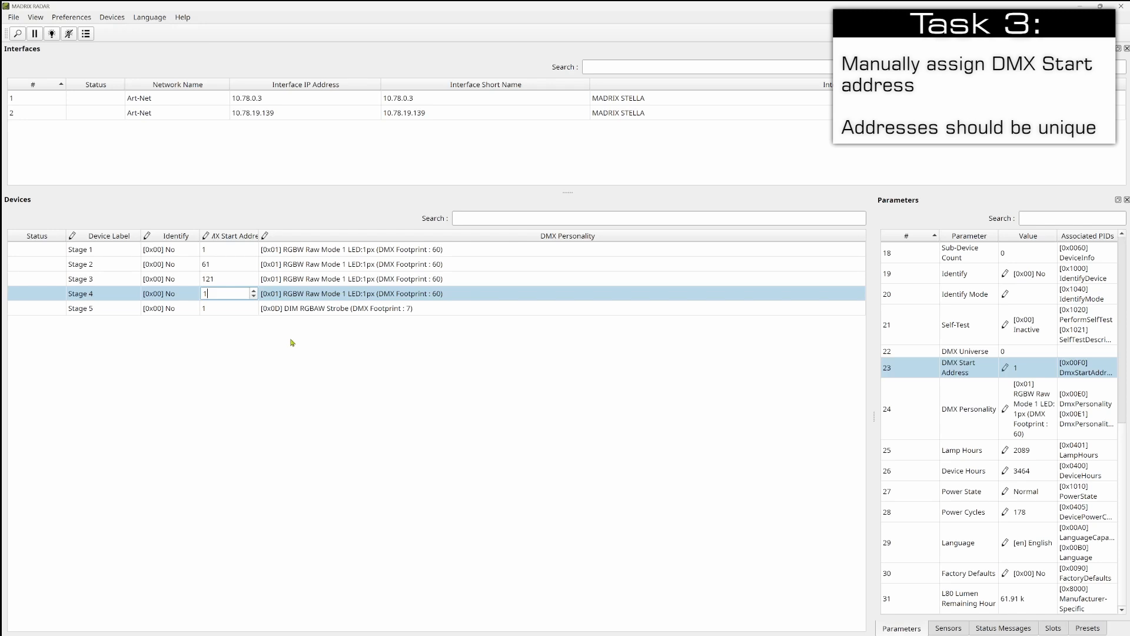
{"action": "key", "text": "BackSpace"}
{"action": "type", "text": "81"}
{"action": "key", "text": "Return"}
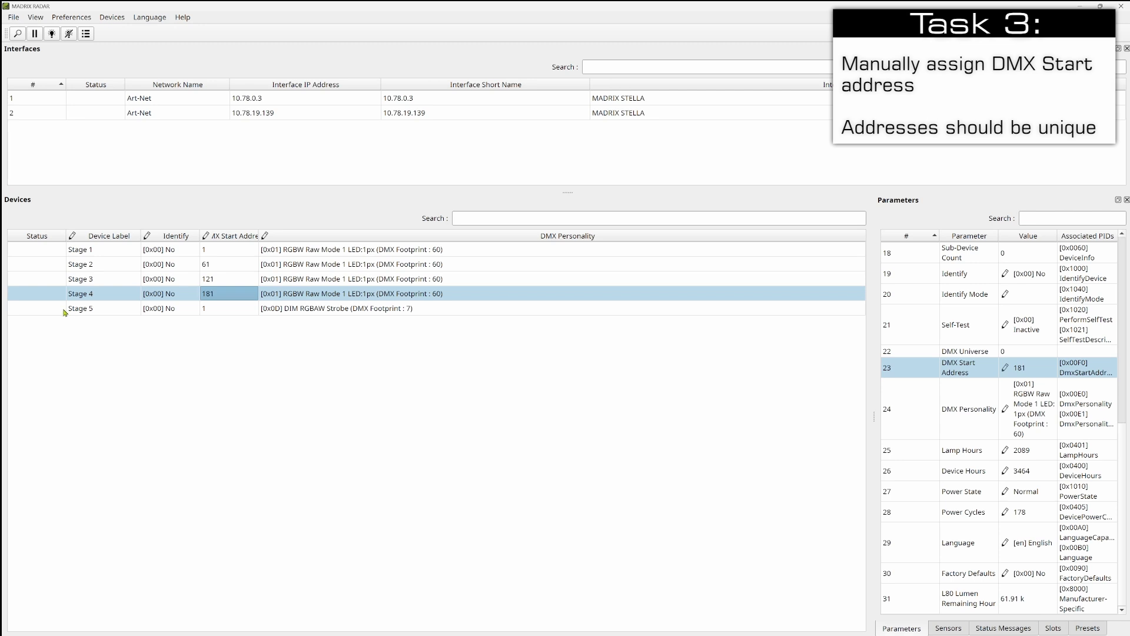
- Try to set the DMX Start Address of device Stage 5 to 241 directly in the Devices list
{"action": "double_click", "coordinate": [216, 310]}
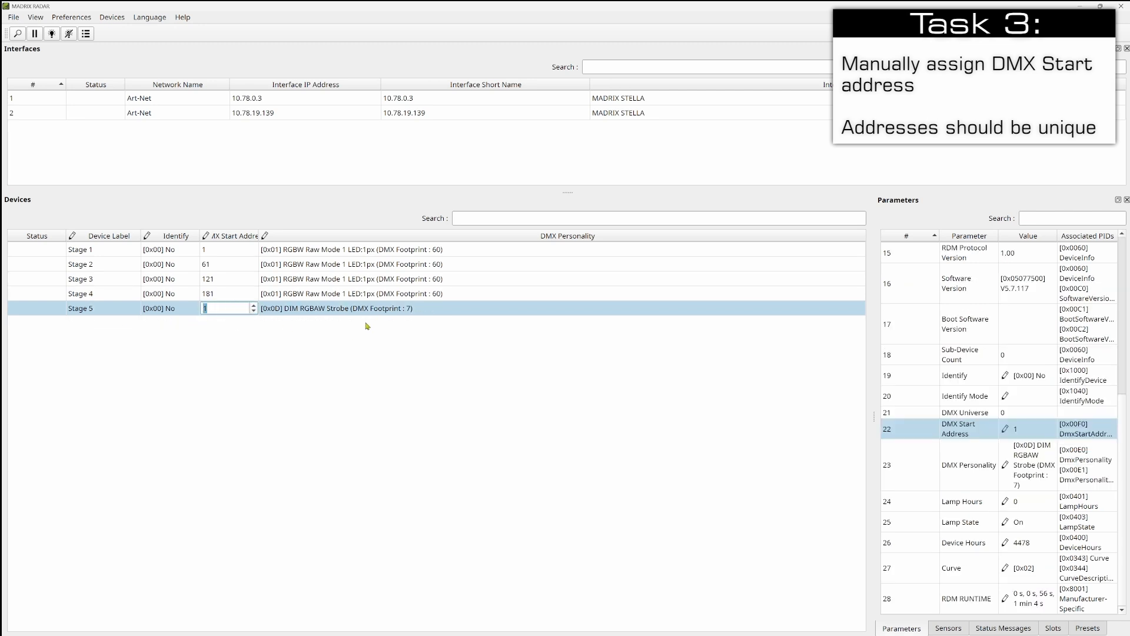
{"action": "type", "text": "24"}
{"action": "key", "text": "Return"}
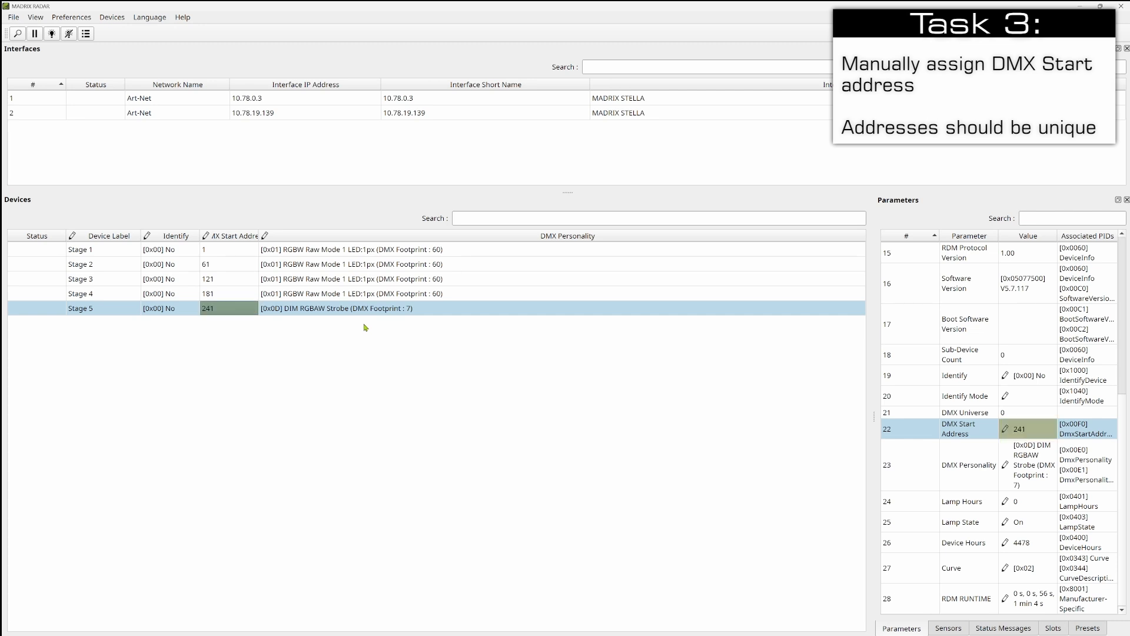
{"action": "left_click", "coordinate": [310, 268]}
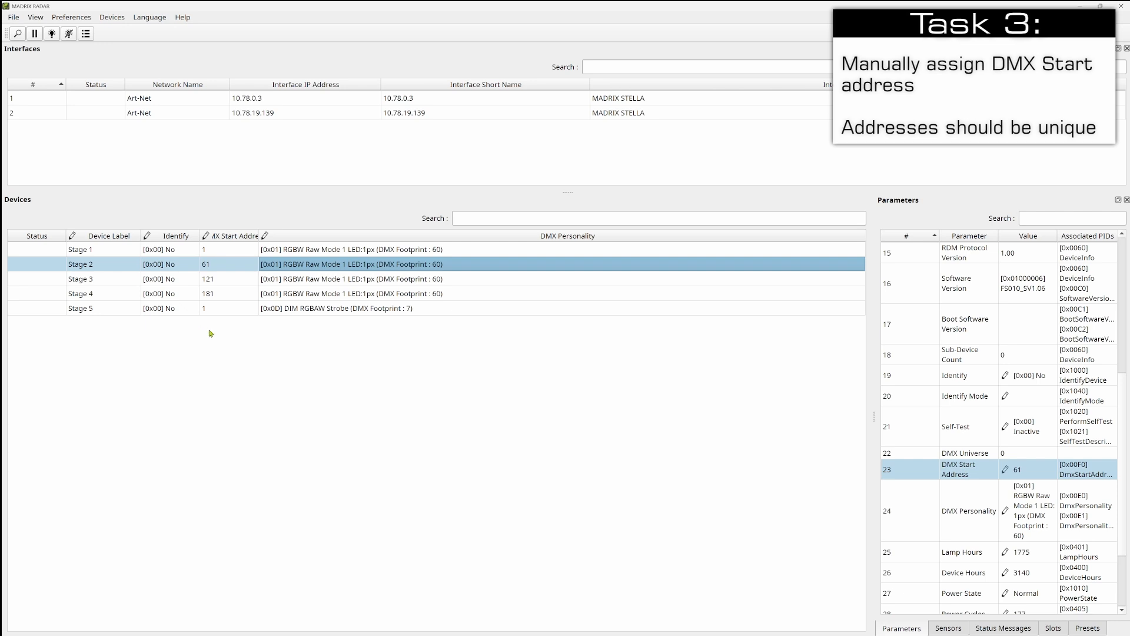
- Edit the DMX Start Address of device Stage 5 and assign it the value 241
{"action": "left_click", "coordinate": [216, 310]}
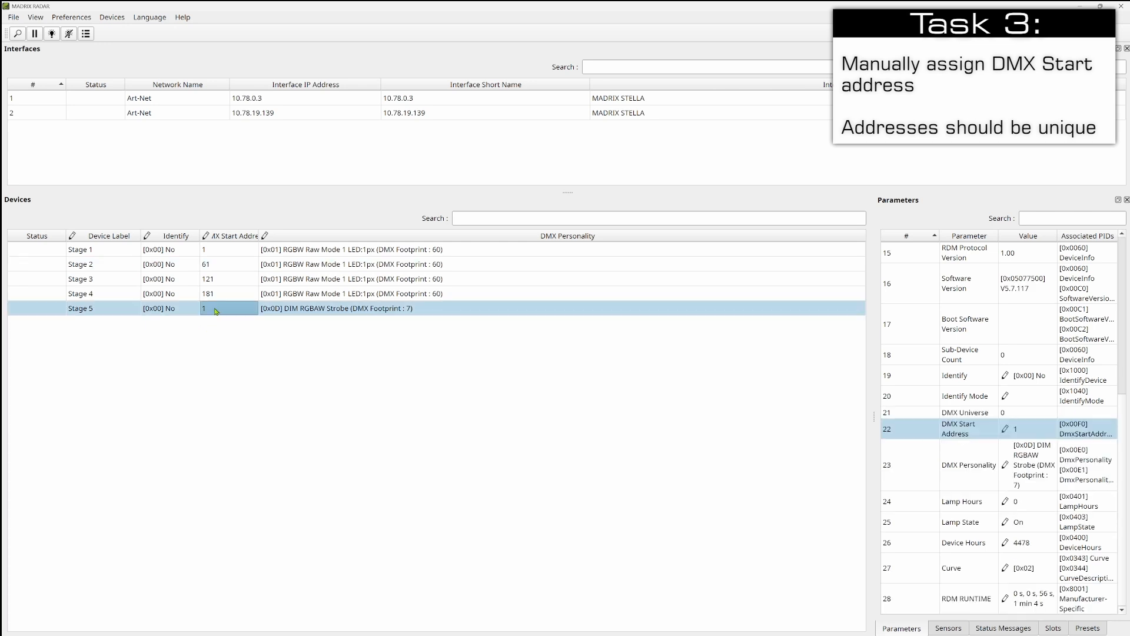
{"action": "right_click", "coordinate": [215, 311]}
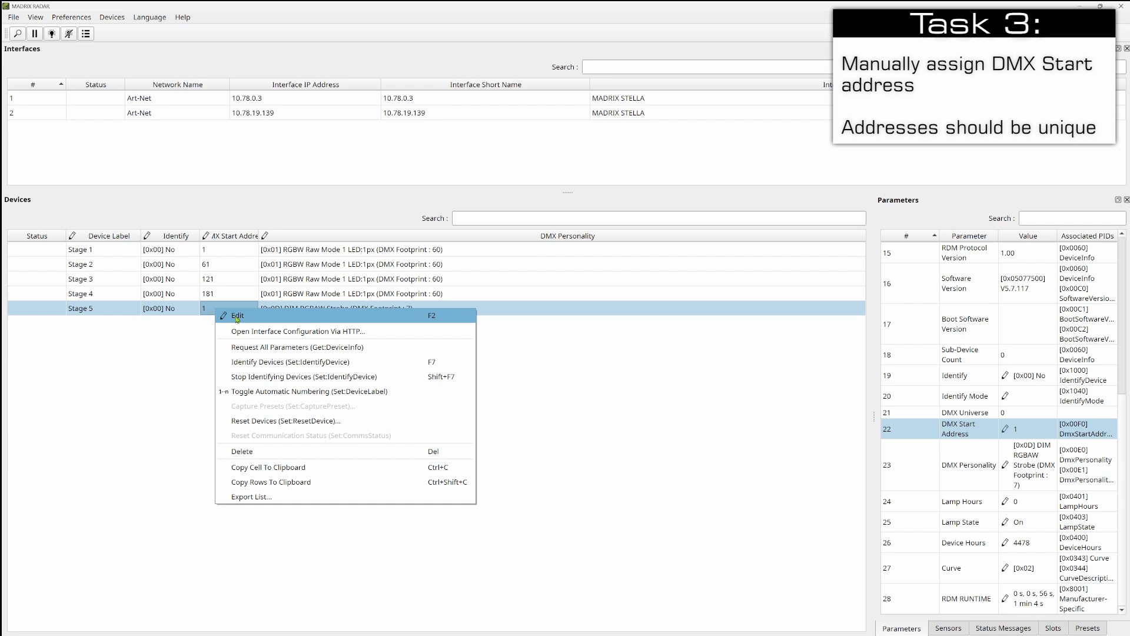
{"action": "left_click", "coordinate": [237, 316]}
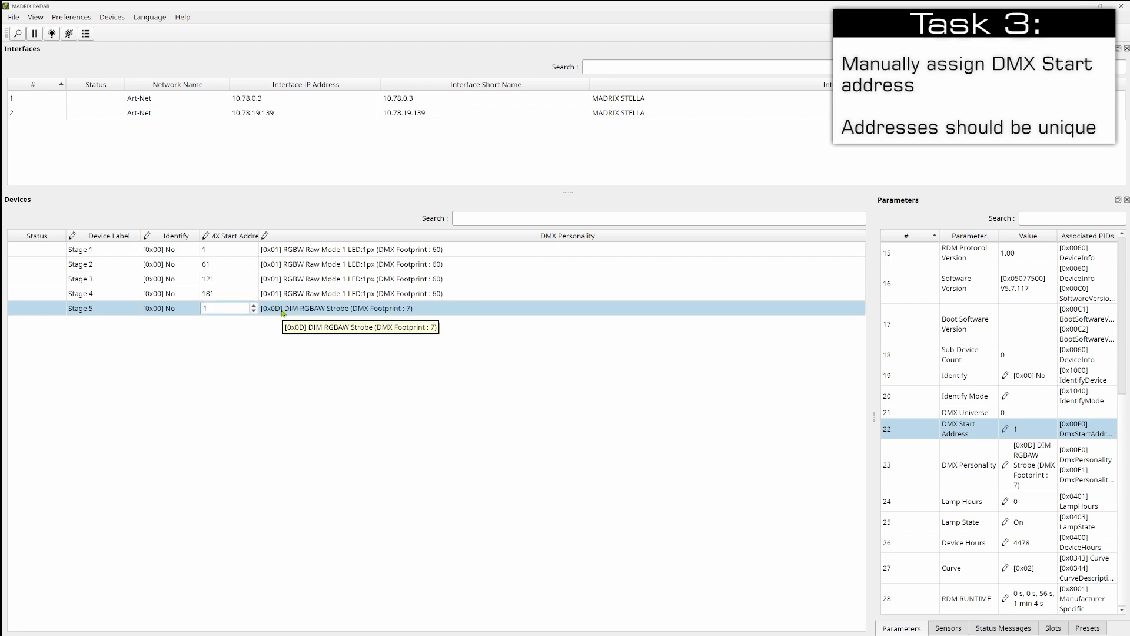
{"action": "key", "text": "BackSpace"}
{"action": "type", "text": "241"}
{"action": "key", "text": "Return"}
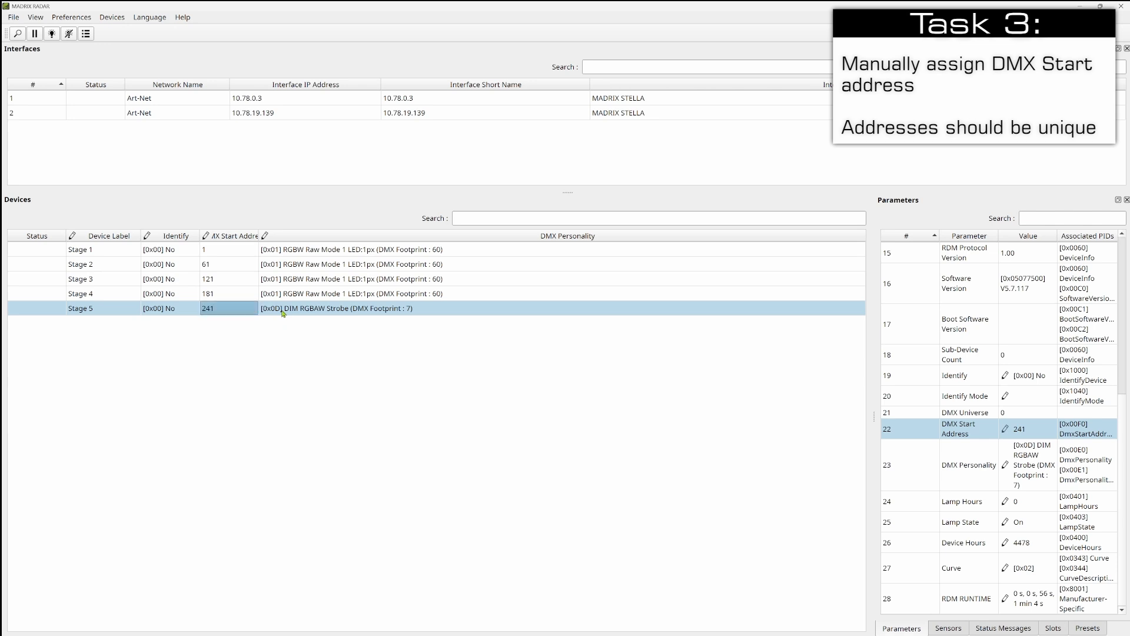
{"action": "left_click", "coordinate": [229, 295]}
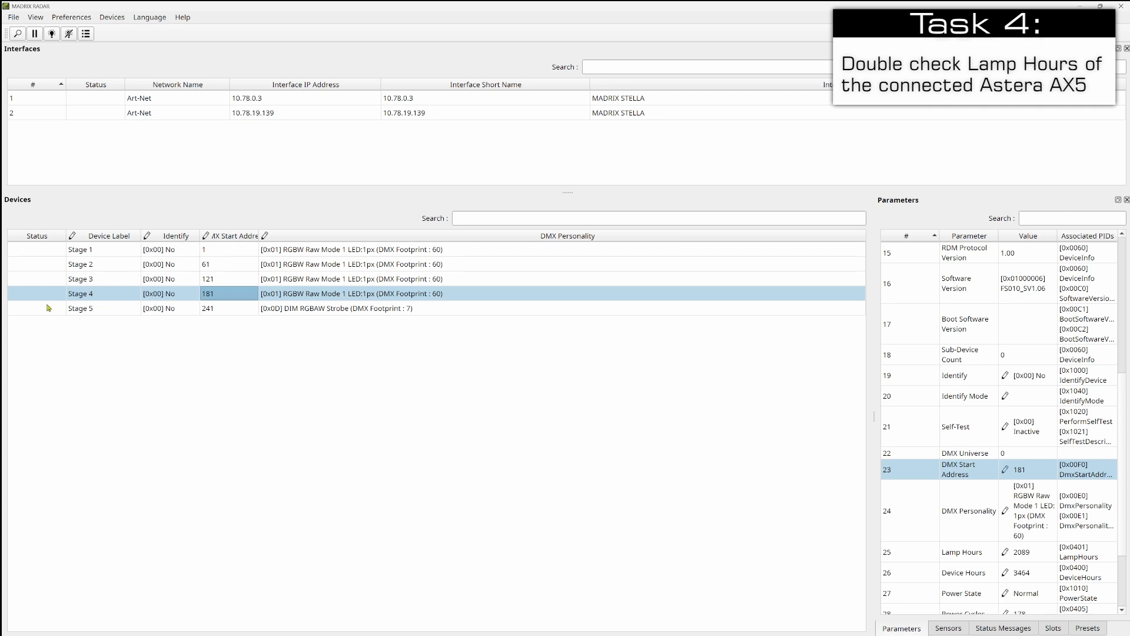
- Check the Lamp Hours parameter of device Stage 5
{"action": "left_click", "coordinate": [86, 313]}
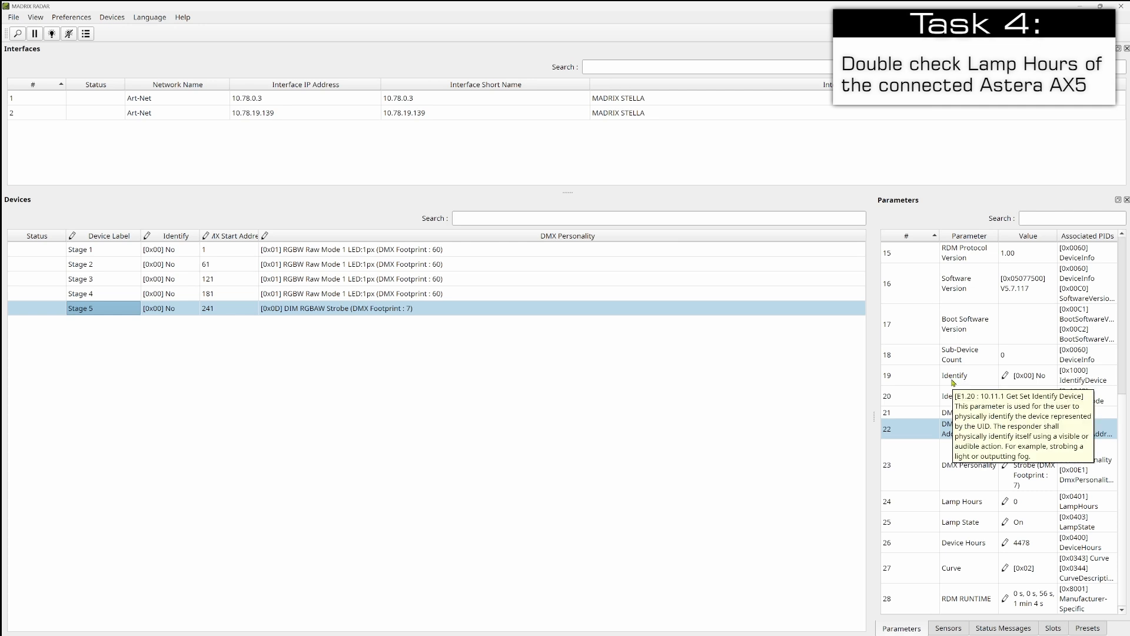
{"action": "mouse_move", "coordinate": [977, 506]}
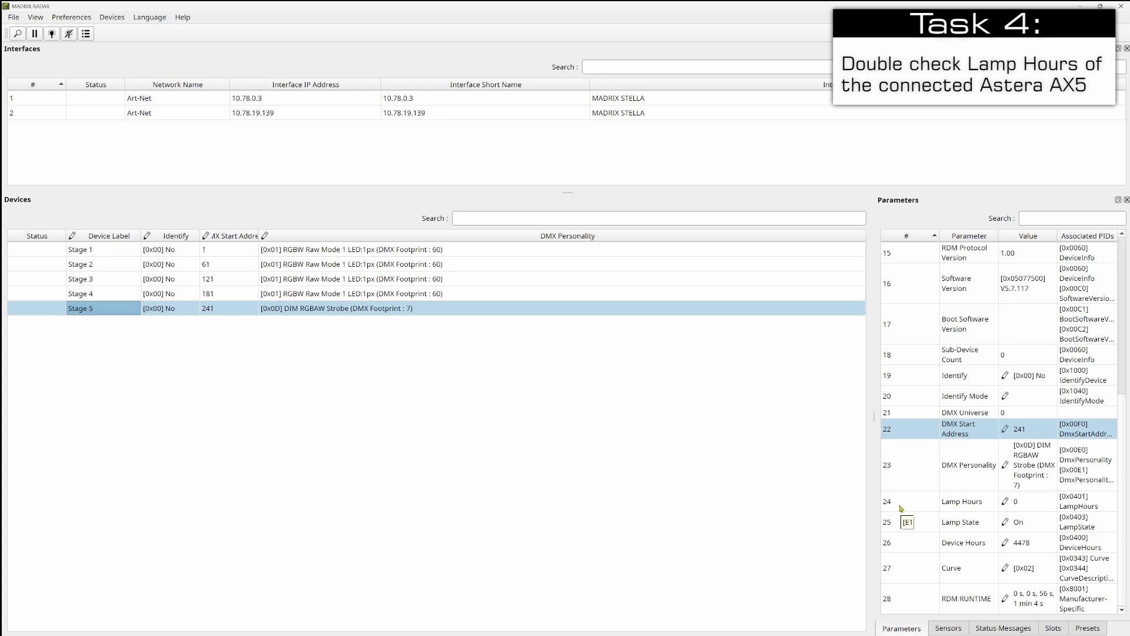
{"action": "left_click", "coordinate": [1027, 505]}
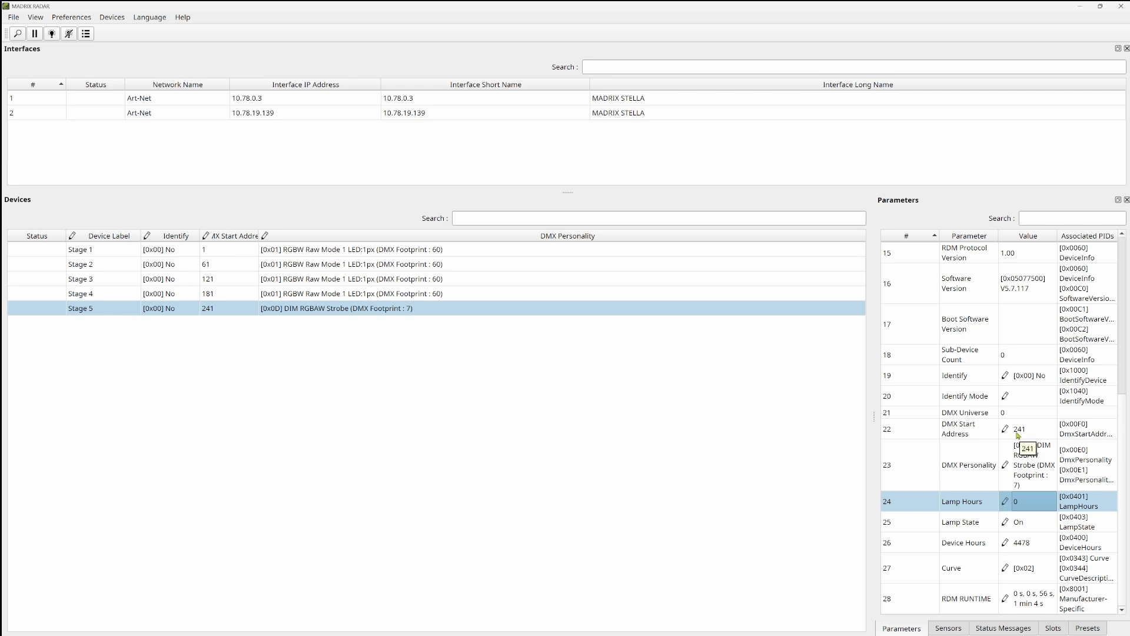
{"action": "mouse_move", "coordinate": [981, 481]}
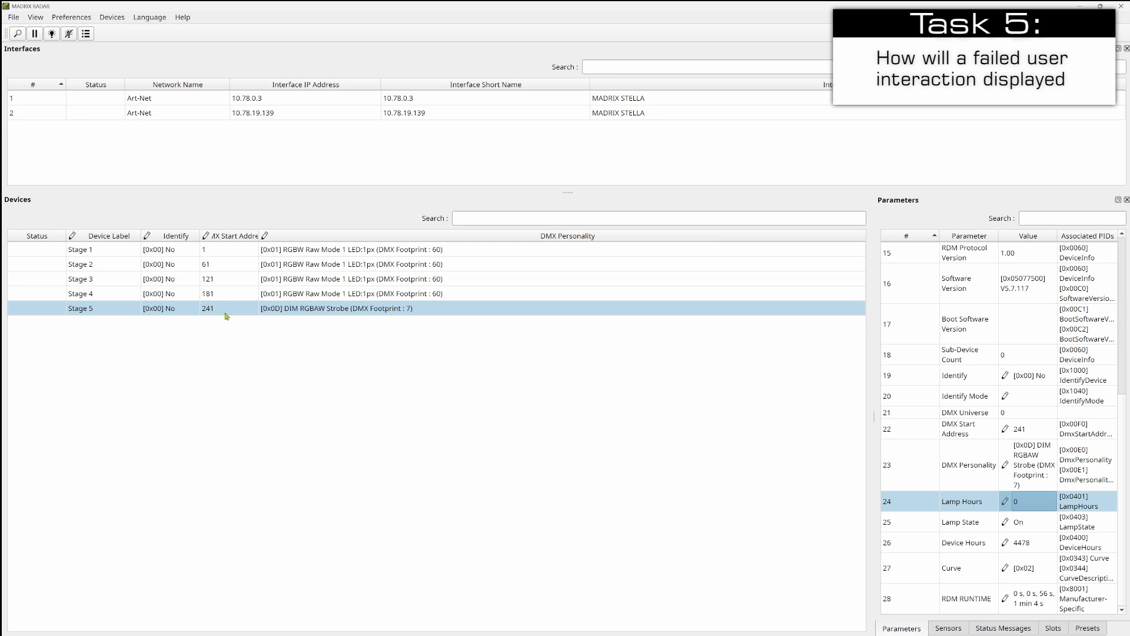
- Change the DMX Personality of device Stage 5 to [0x09] RGBW Strobe (DMX Footprint : 5)
{"action": "left_click", "coordinate": [318, 310]}
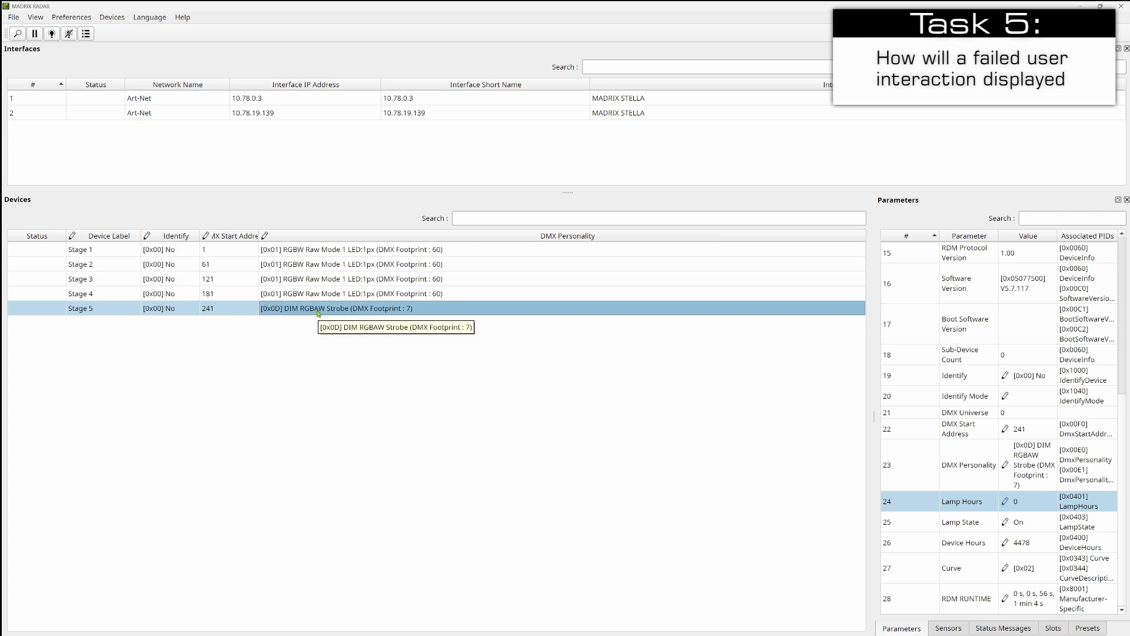
{"action": "left_click", "coordinate": [318, 310]}
{"action": "left_click", "coordinate": [317, 310]}
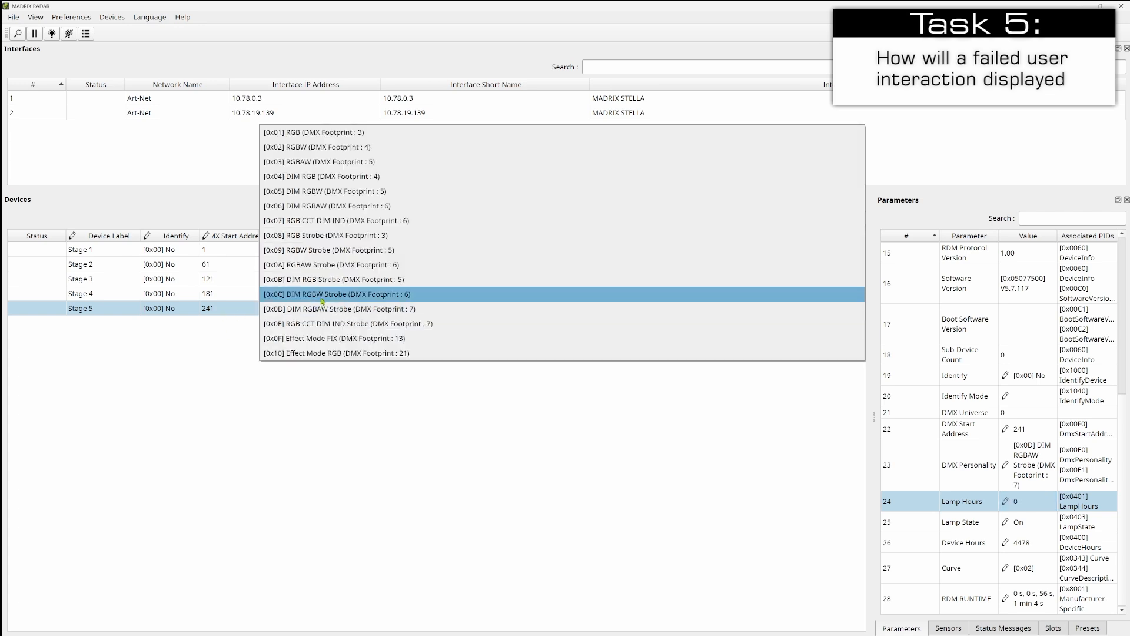
{"action": "left_click", "coordinate": [339, 257]}
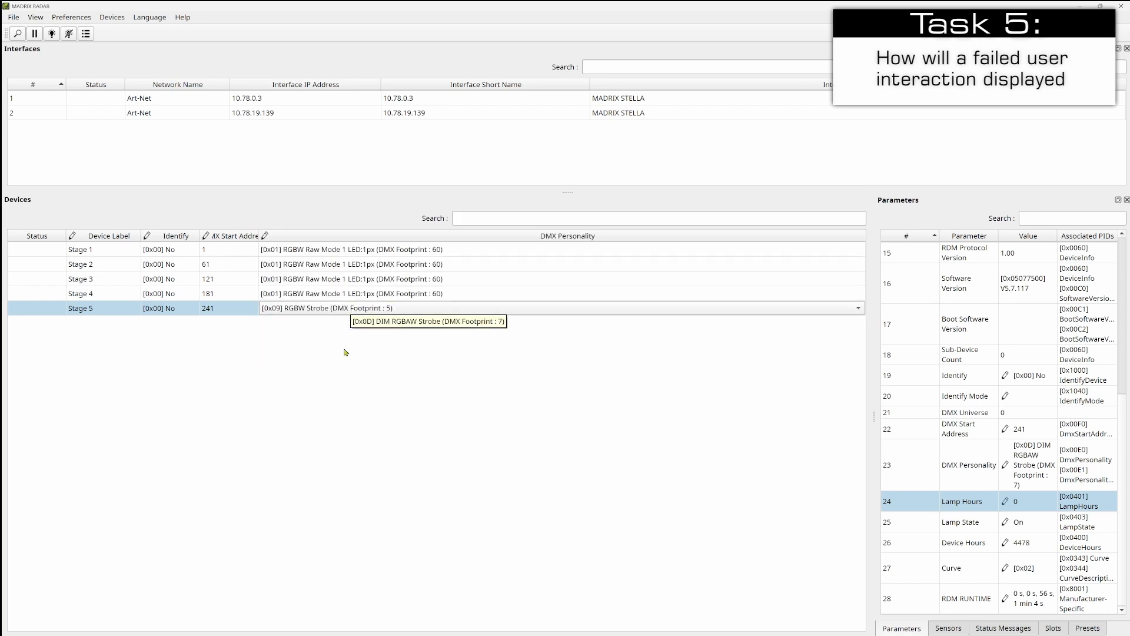
{"action": "left_click", "coordinate": [373, 294]}
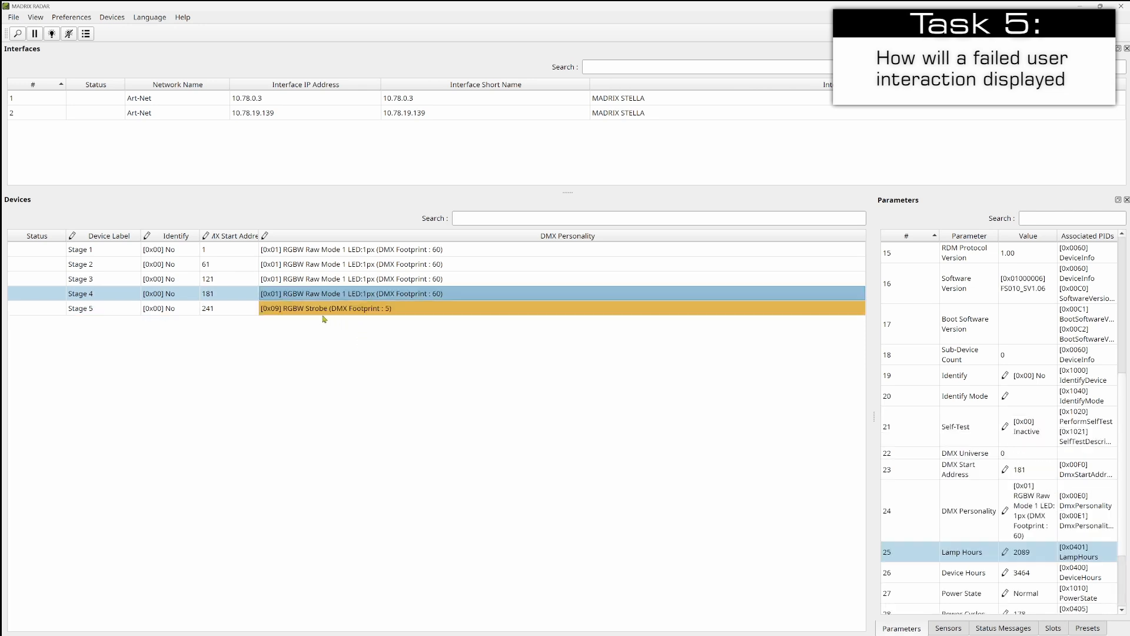